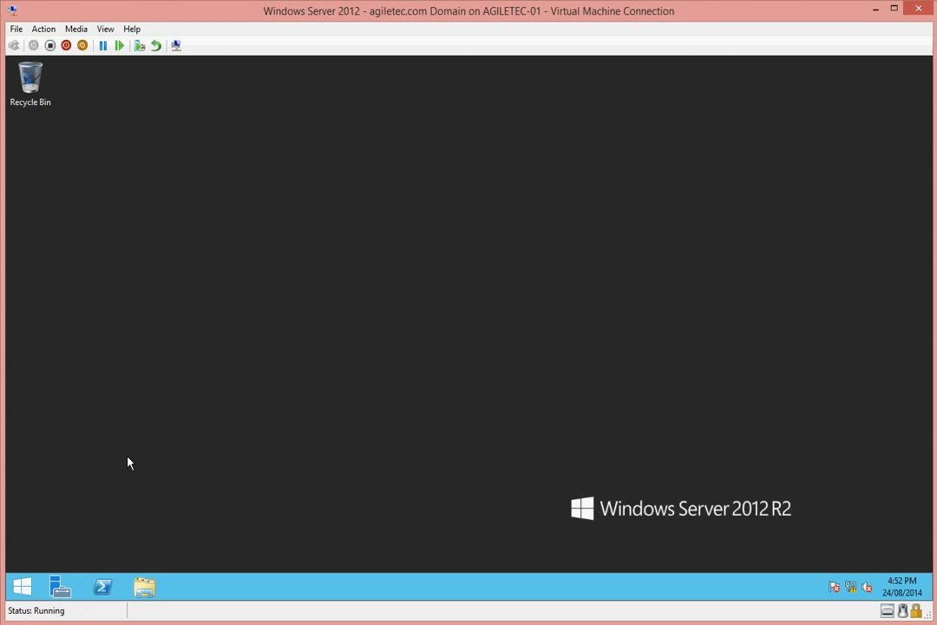
Open Active Directory Users and Computers and examine the Staff User and Student User accounts and the Test Staff and Test Student groups.
left_click(22, 586)
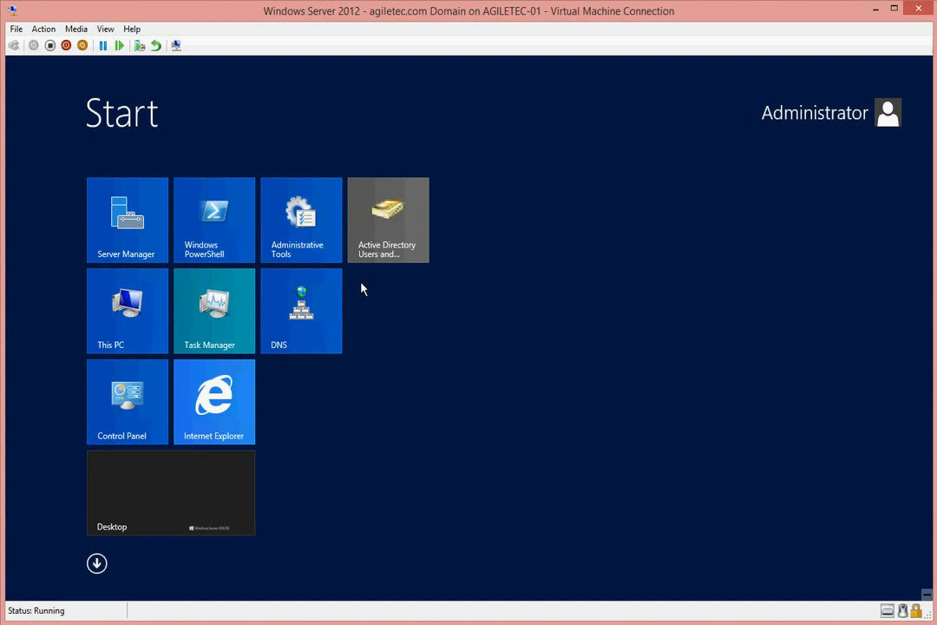
left_click(385, 240)
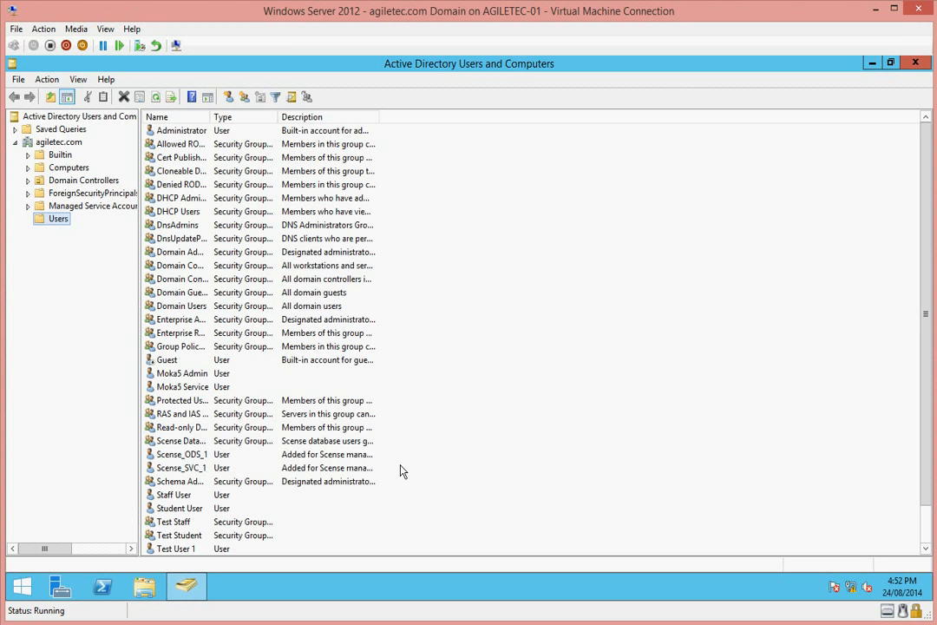
left_click_drag(922, 427, 911, 472)
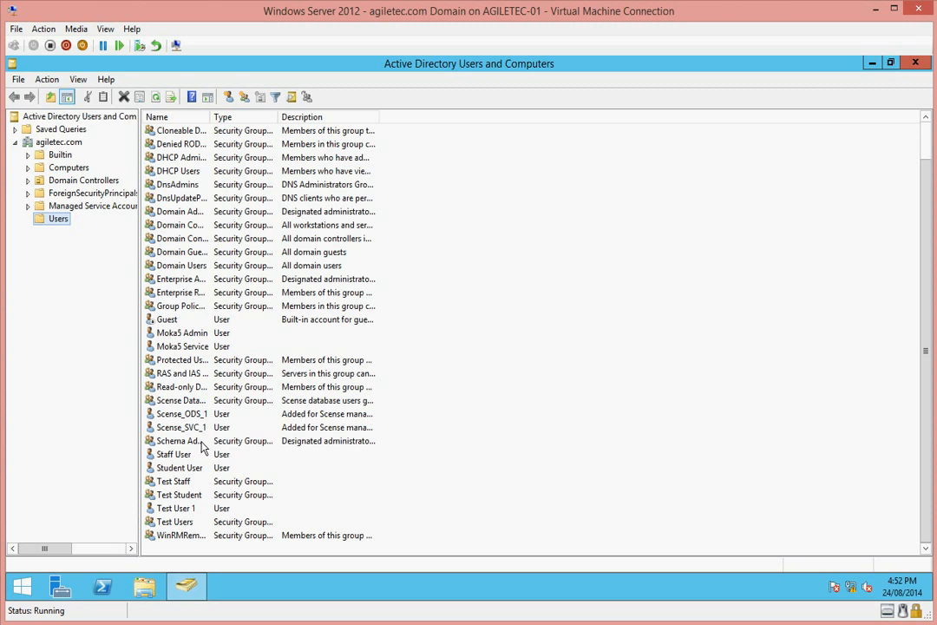
left_click(180, 468)
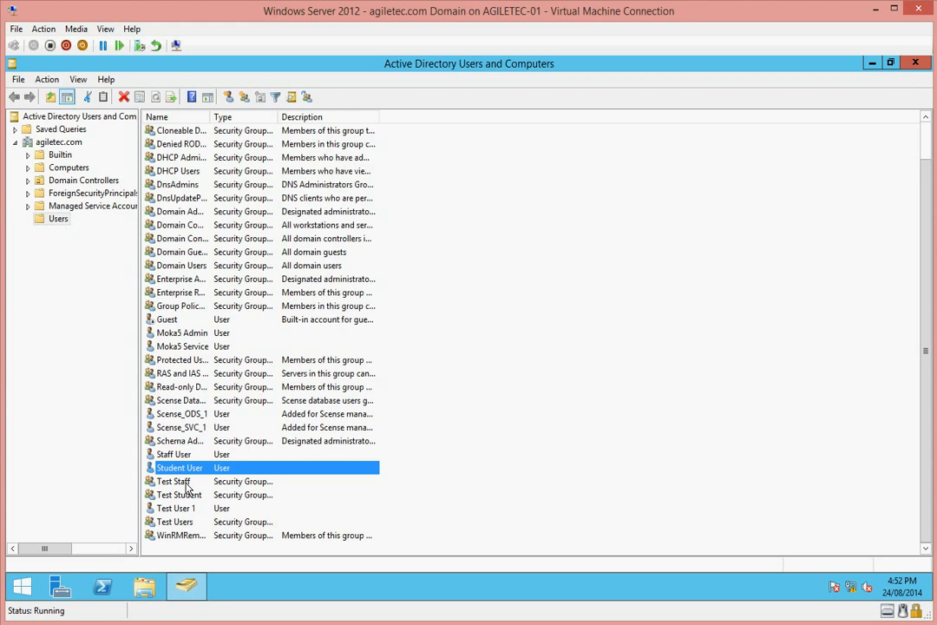
left_click(183, 483)
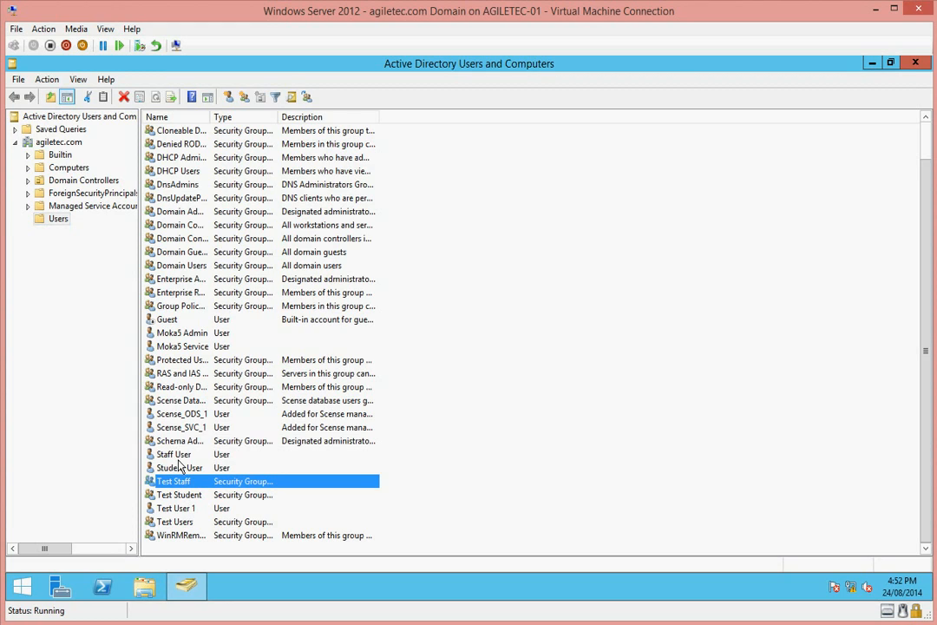
left_click(183, 468)
left_click(194, 495)
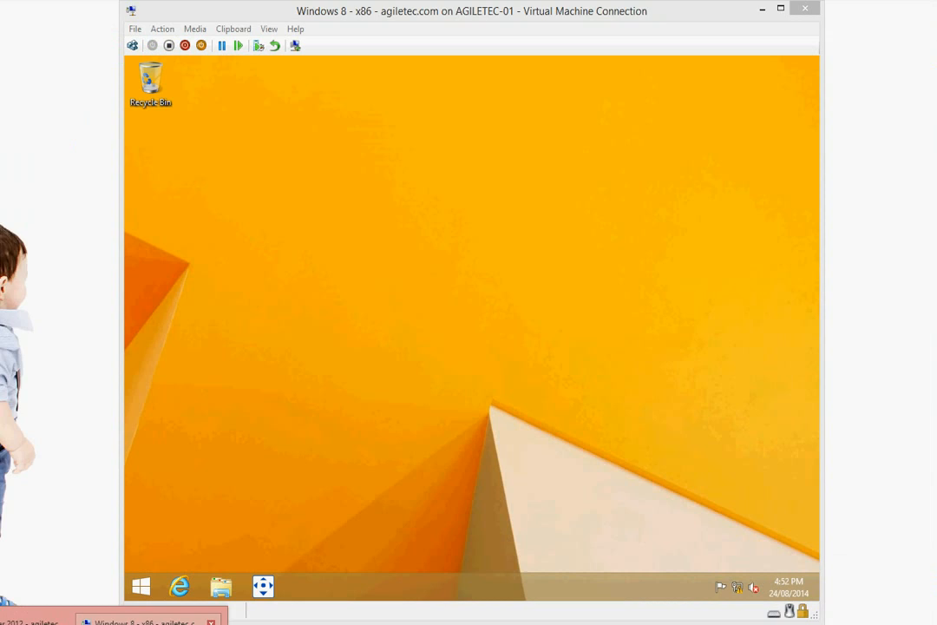
Switch to the Windows 8 x86 virtual machine and check its Start screen for the signed-in account and available apps.
left_click(152, 621)
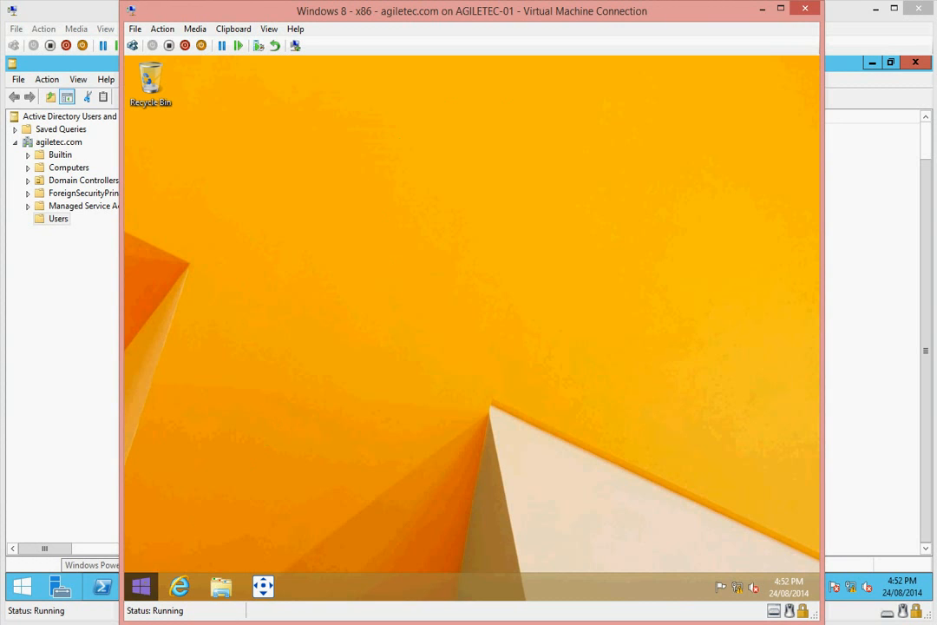
left_click(140, 586)
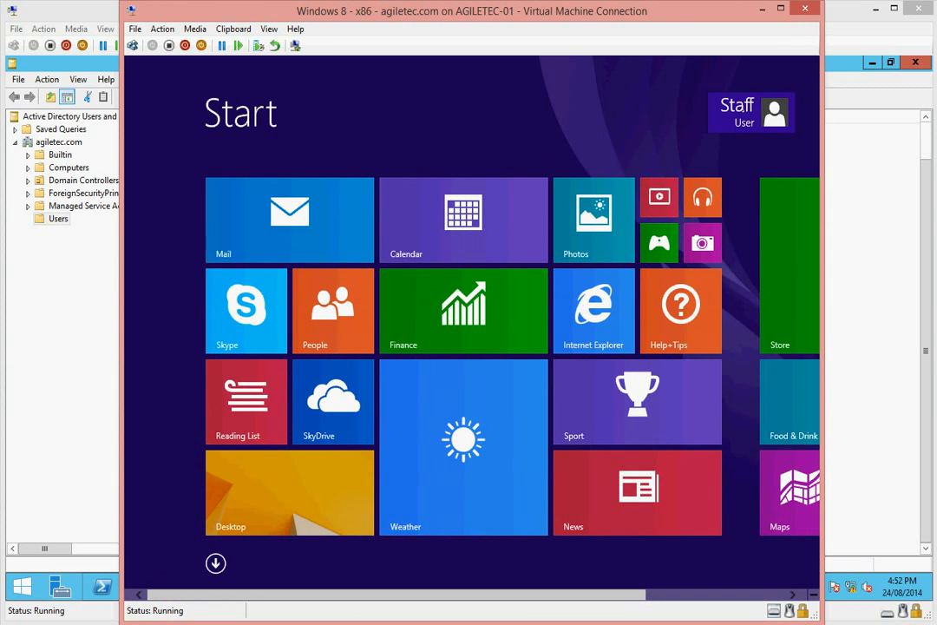
left_click(214, 503)
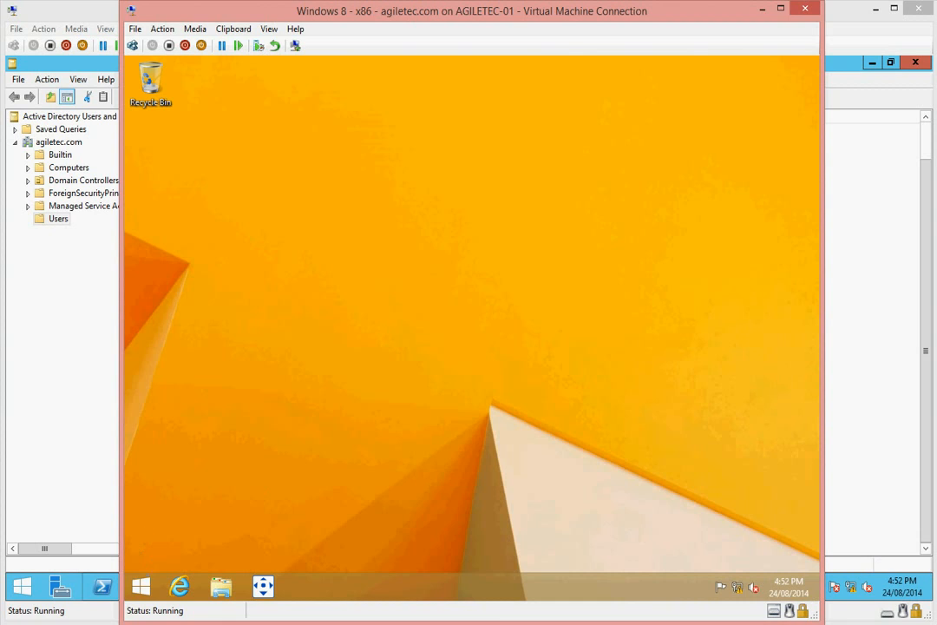
Review the installed programs in the Windows 8 machine's Programs and Features, and close the window.
right_click(140, 587)
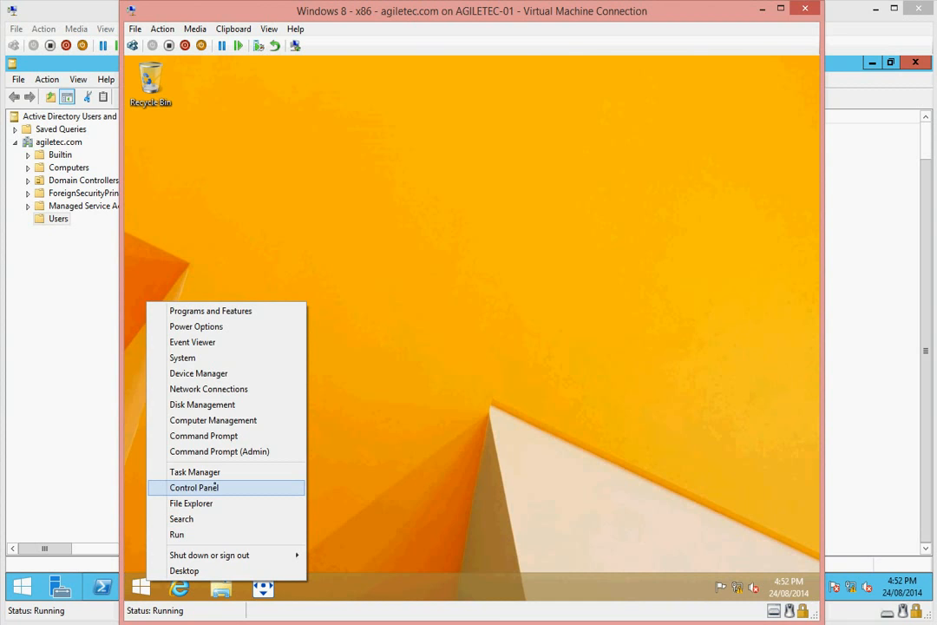
left_click(214, 488)
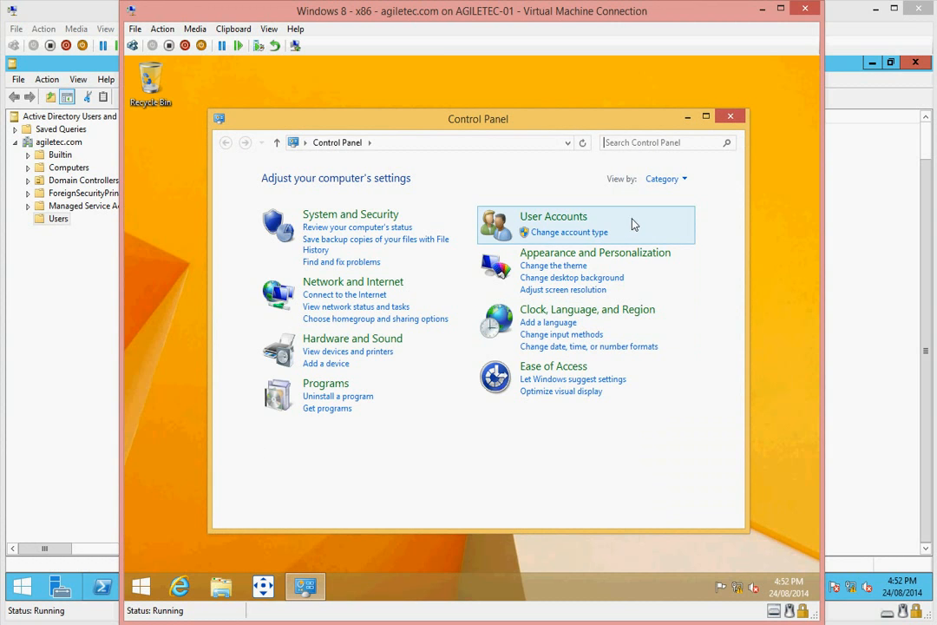
left_click(341, 397)
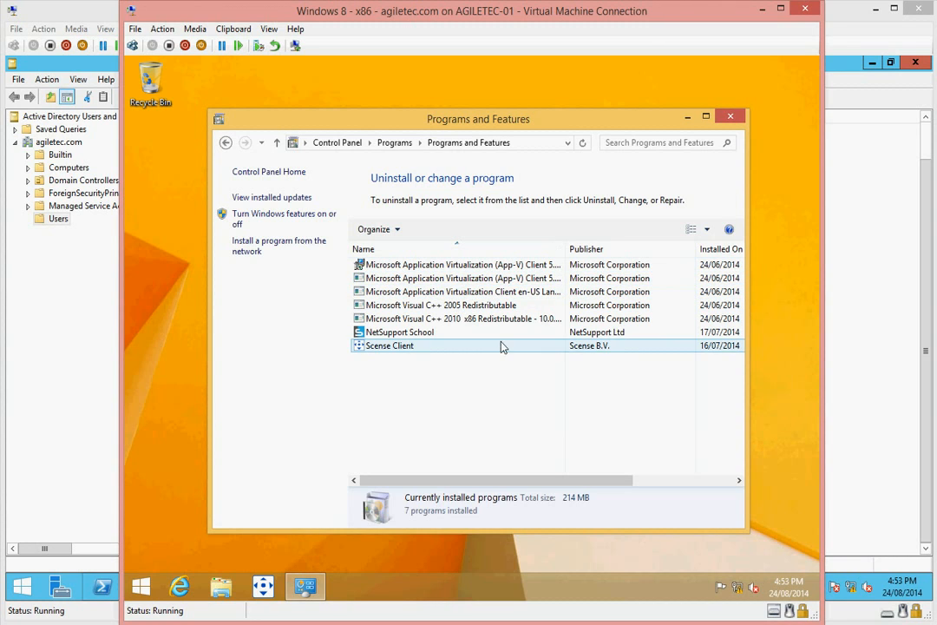
left_click(729, 116)
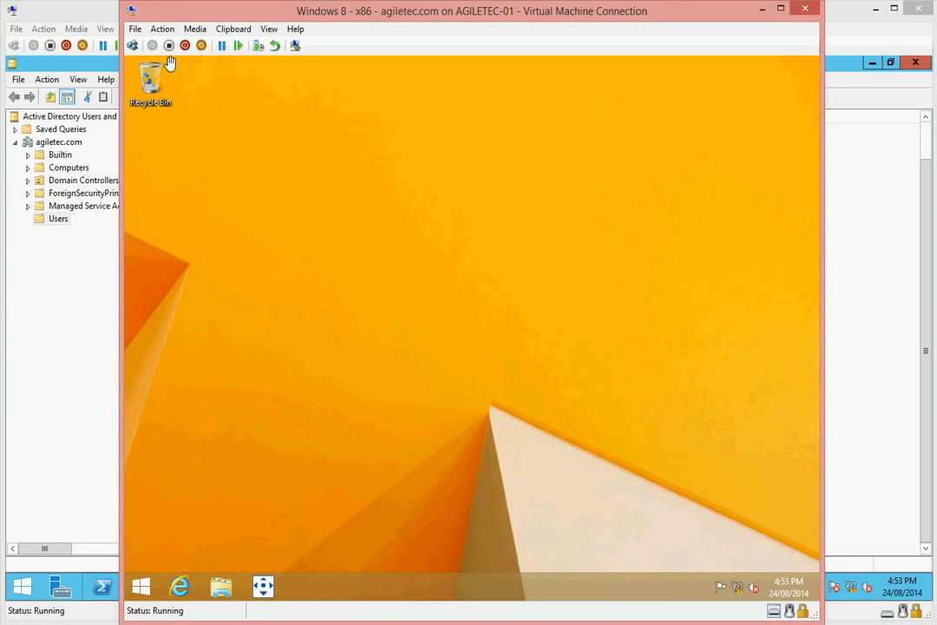
Inspect the running background processes in the Windows 8 machine's detailed Task Manager view, and close it.
left_click(132, 45)
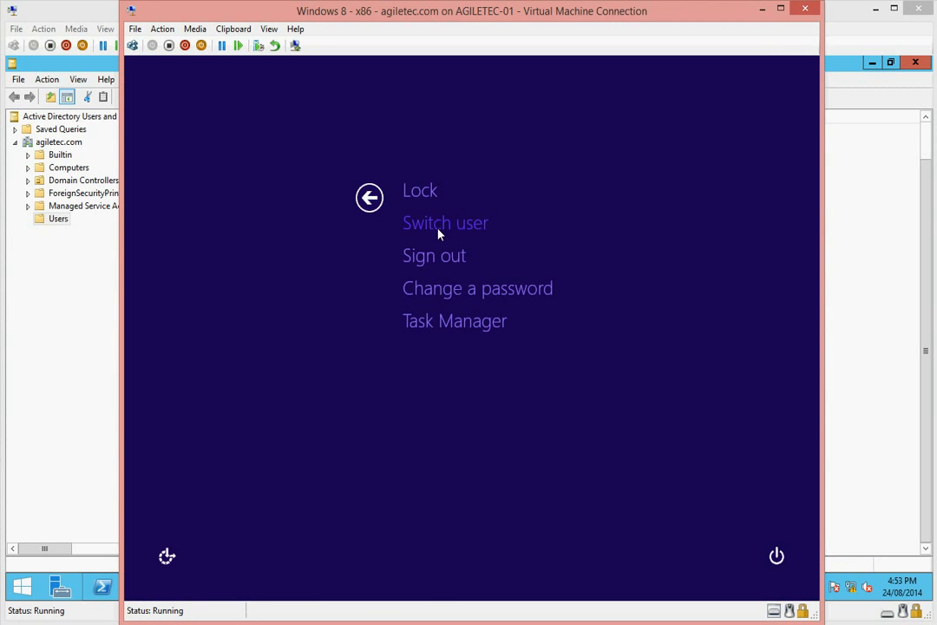
left_click(434, 325)
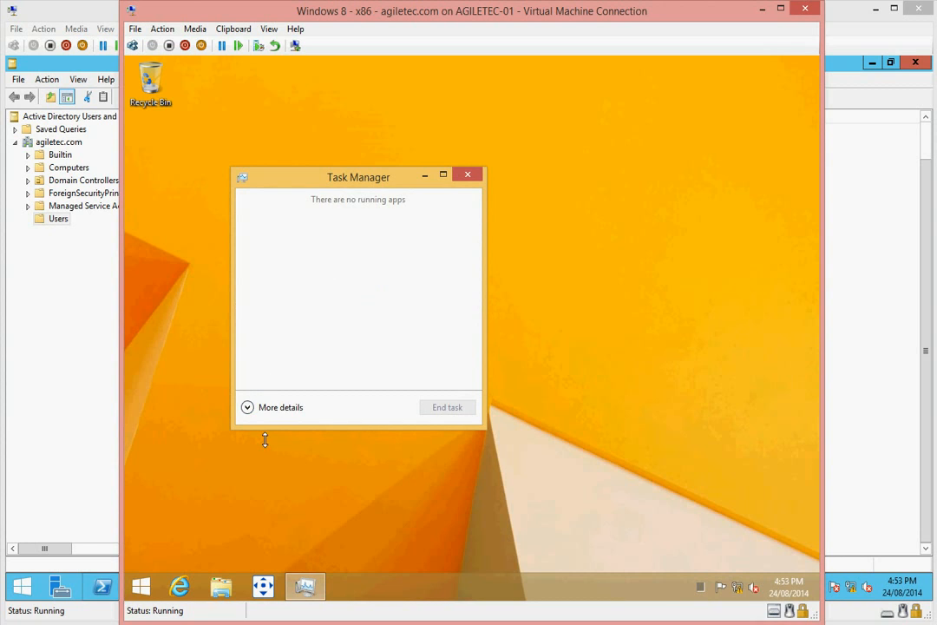
left_click(278, 407)
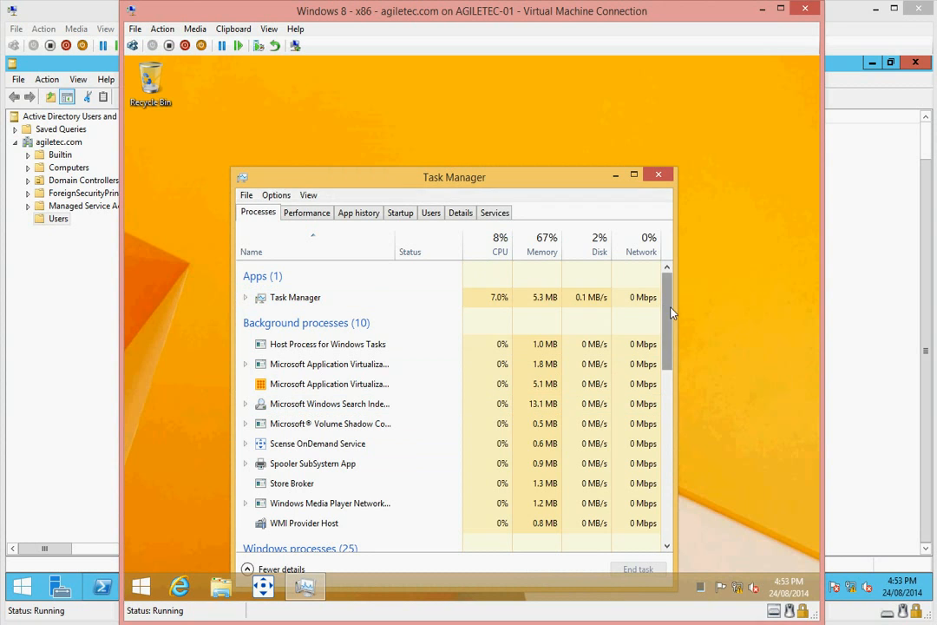
scroll(656, 306, "down", 2)
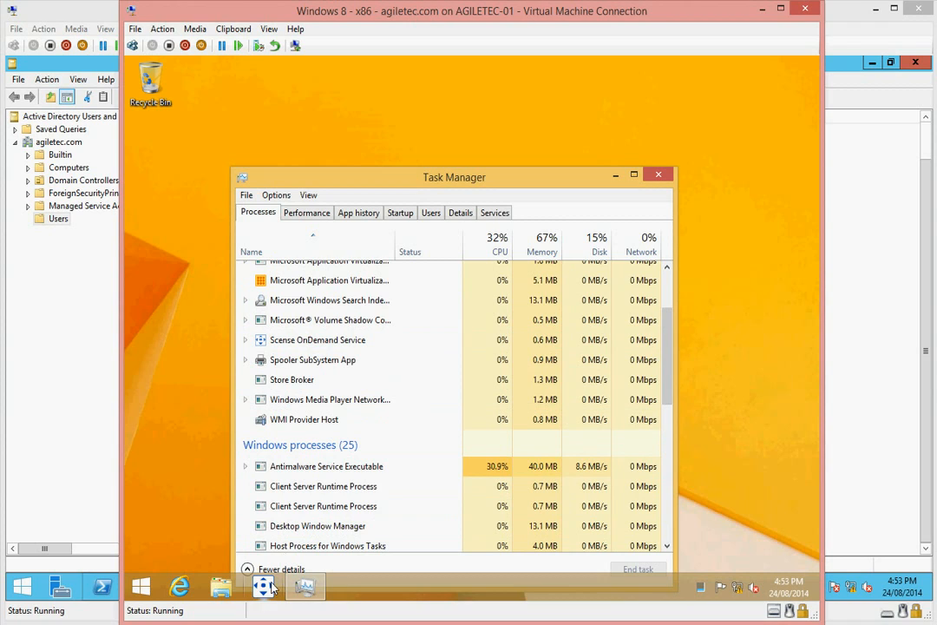
left_click(657, 175)
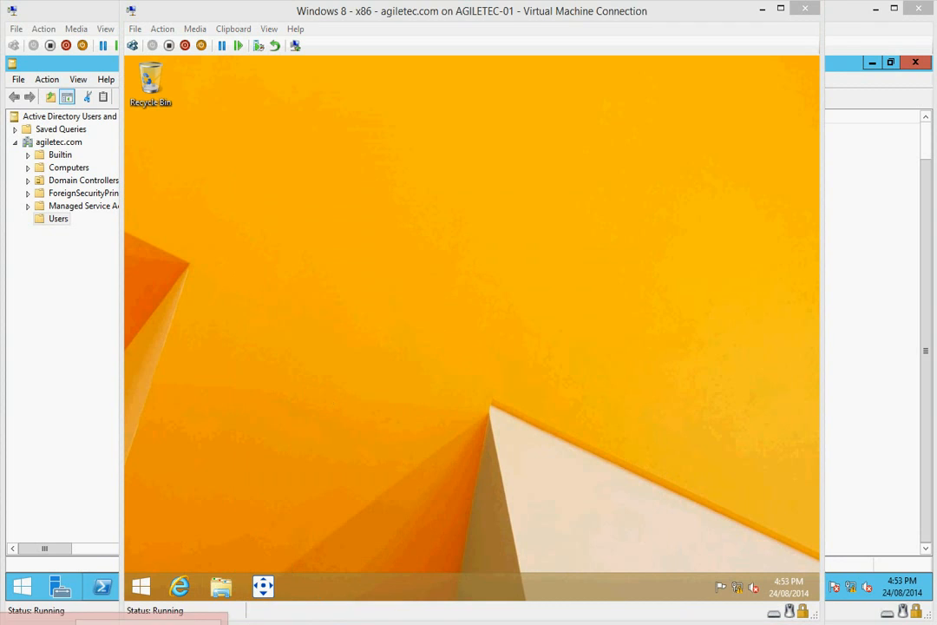
Switch to the SCENSE-SRV virtual machine and bring up Scense Explorer 8.2.
left_click(30, 621)
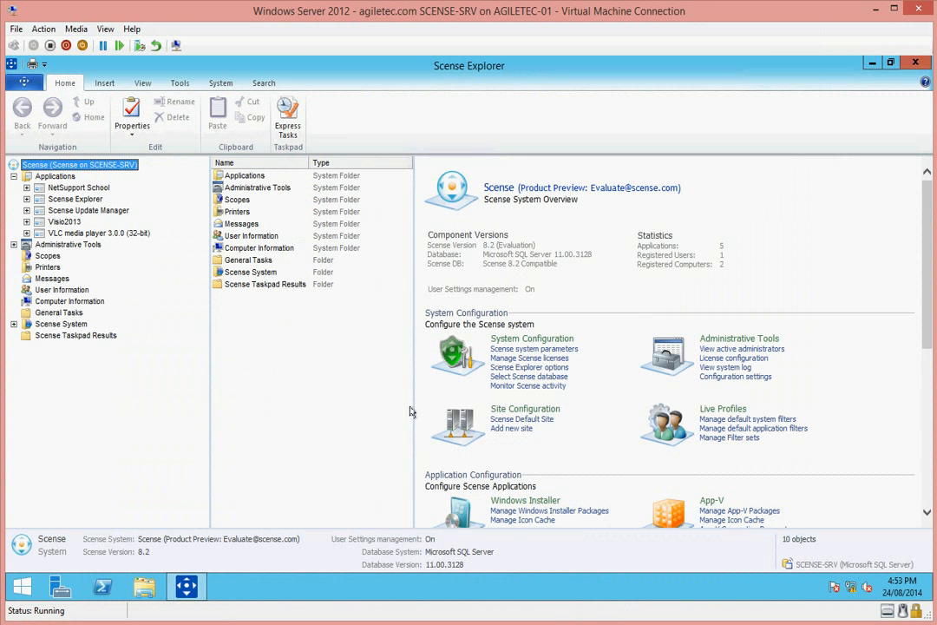
left_click(22, 587)
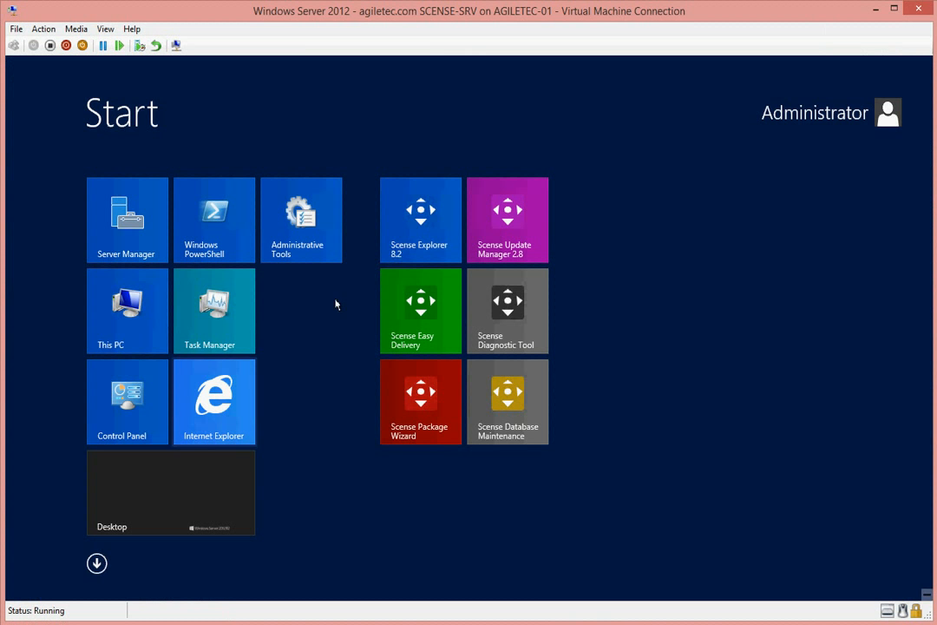
left_click(403, 243)
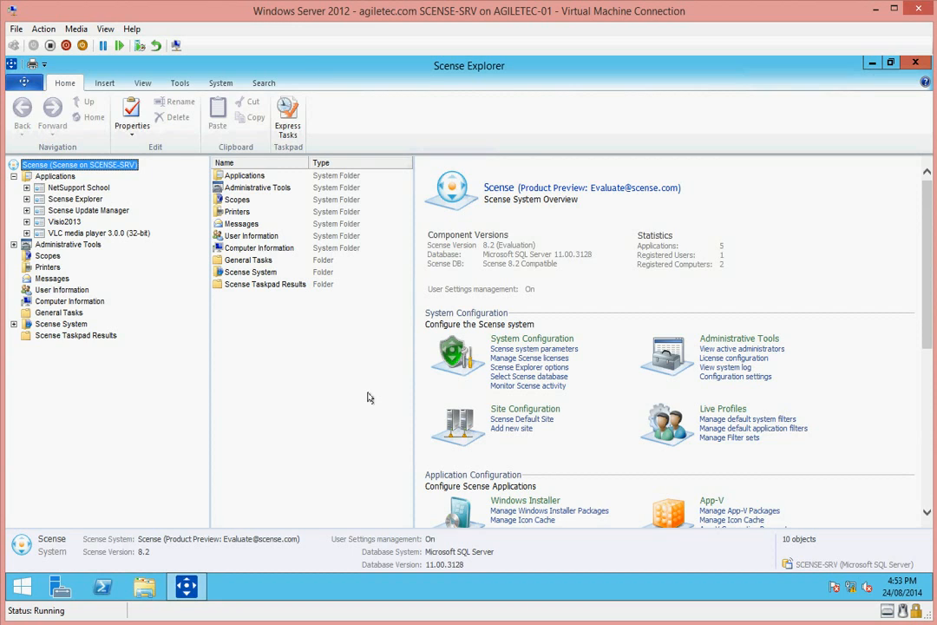
Start the express task for adding a new application and choose Chrome.appv from \\AGILETEC-SRV\File_Share\AppV_Packages as its package.
left_click(284, 129)
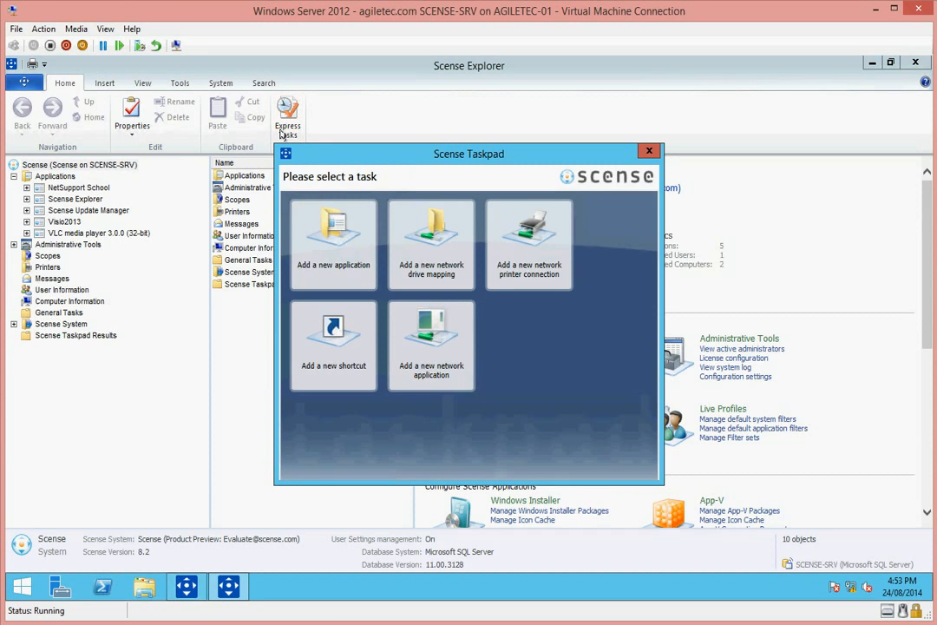
left_click(309, 248)
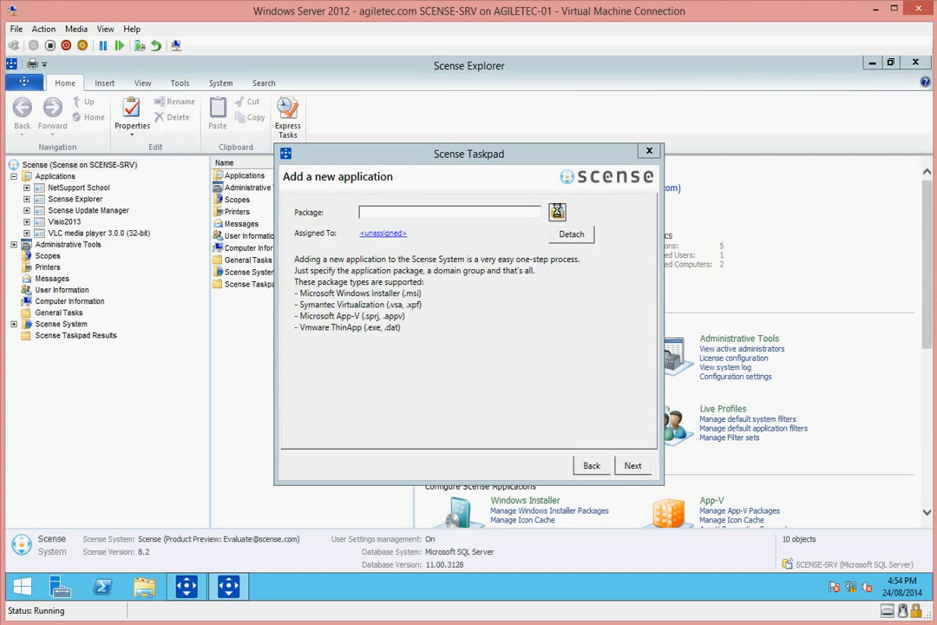
left_click(557, 212)
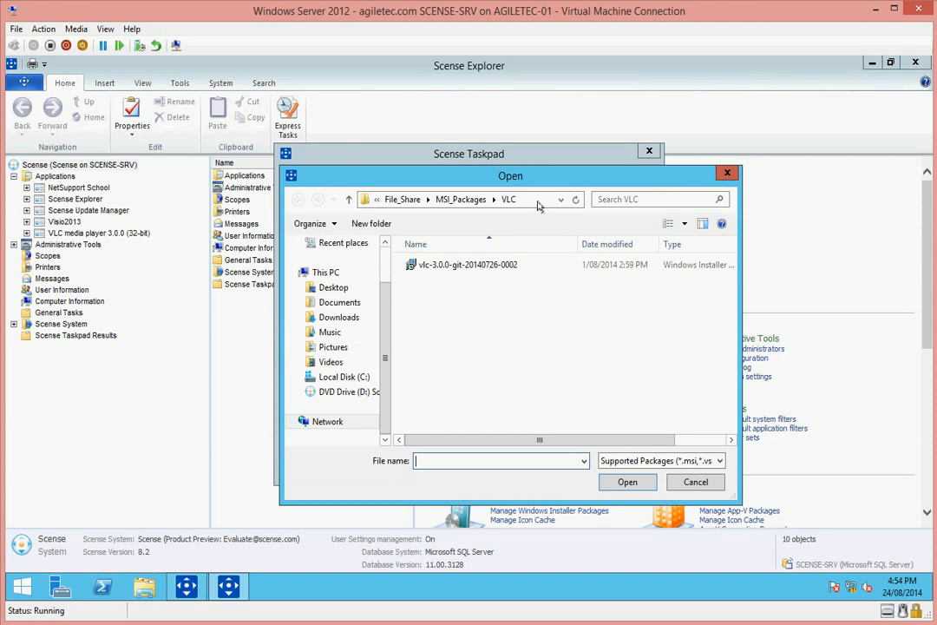
left_click(404, 200)
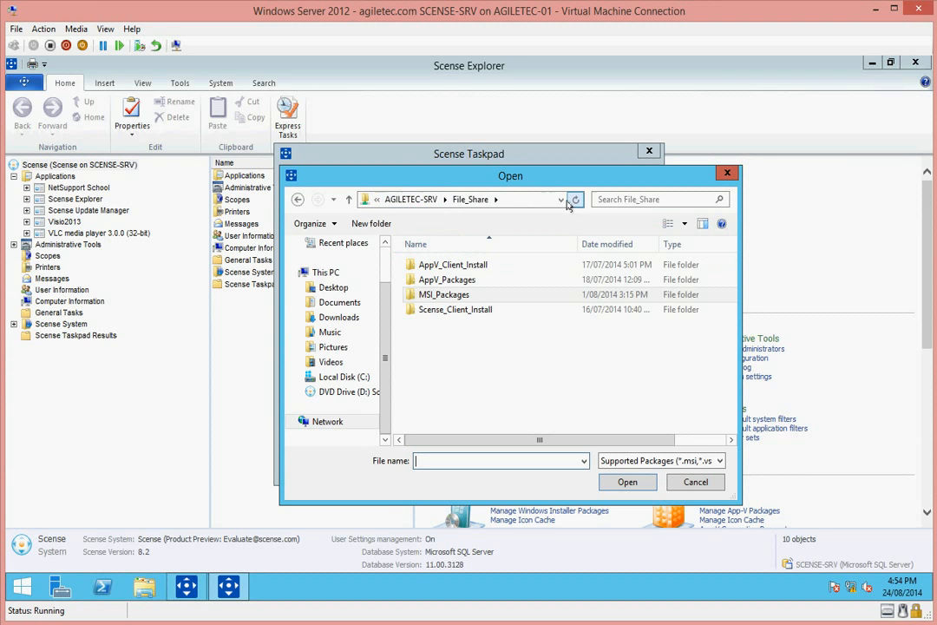
left_click(529, 200)
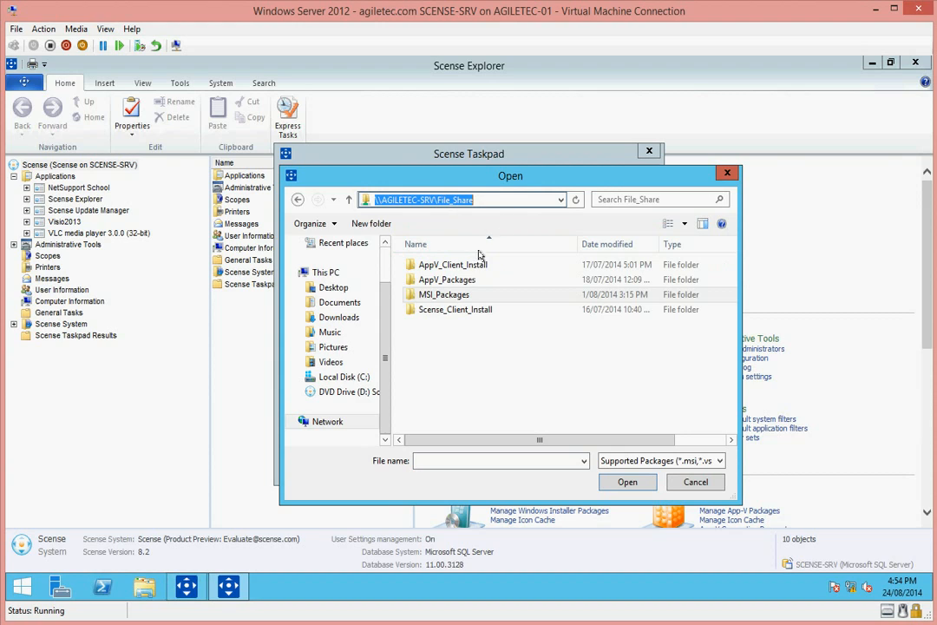
left_click(461, 350)
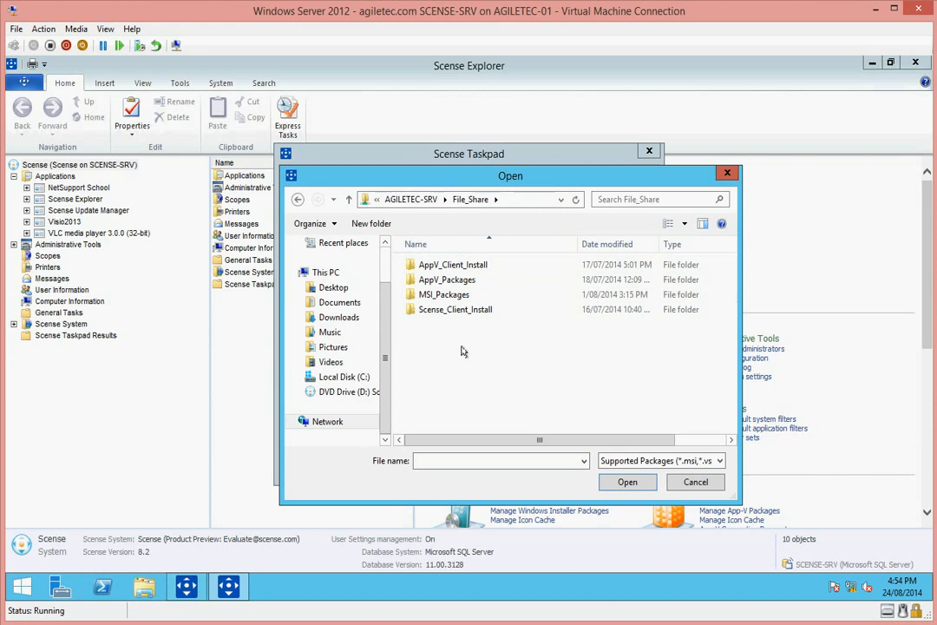
double_click(452, 282)
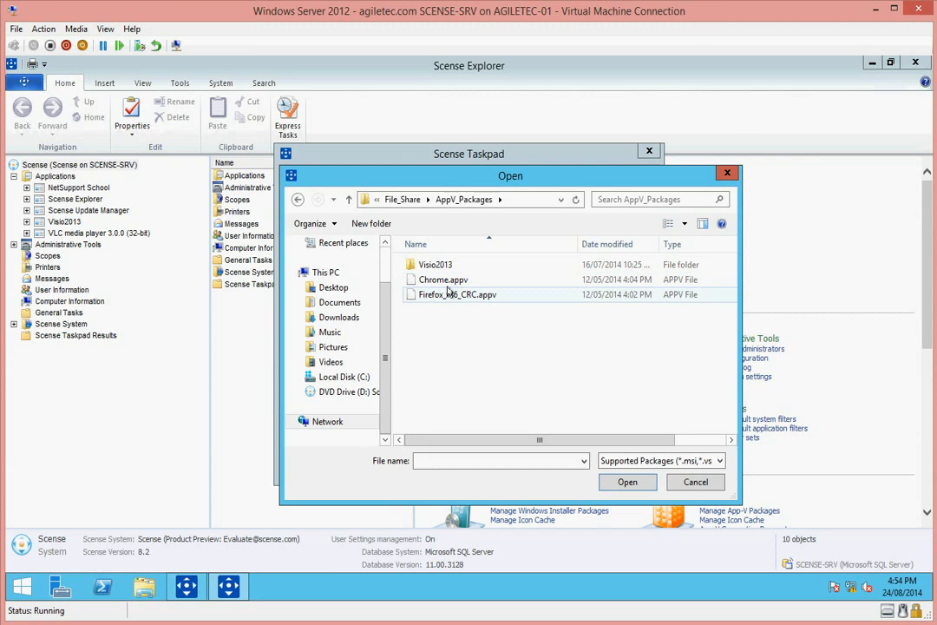
left_click(444, 281)
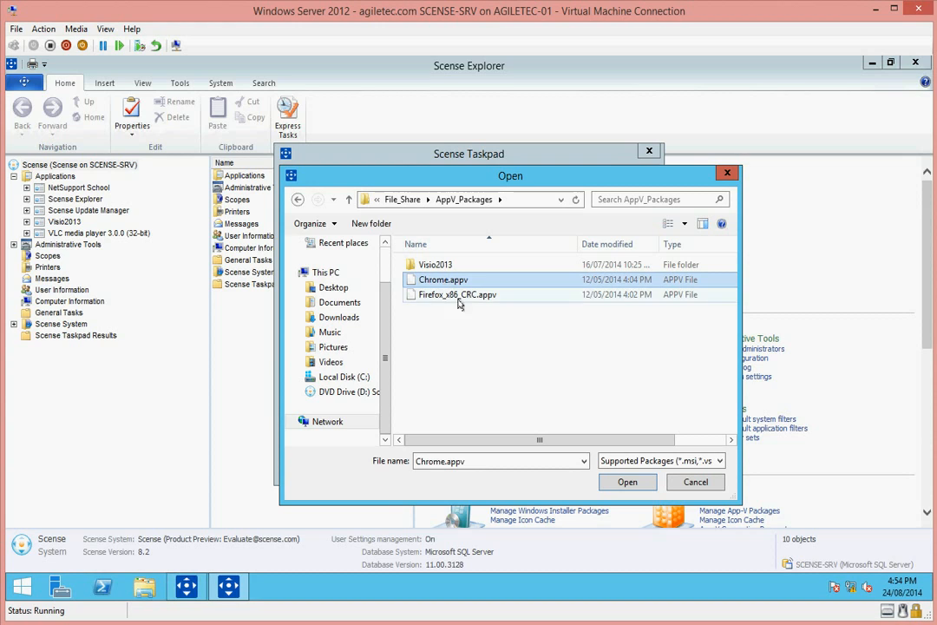
left_click(433, 296)
double_click(445, 278)
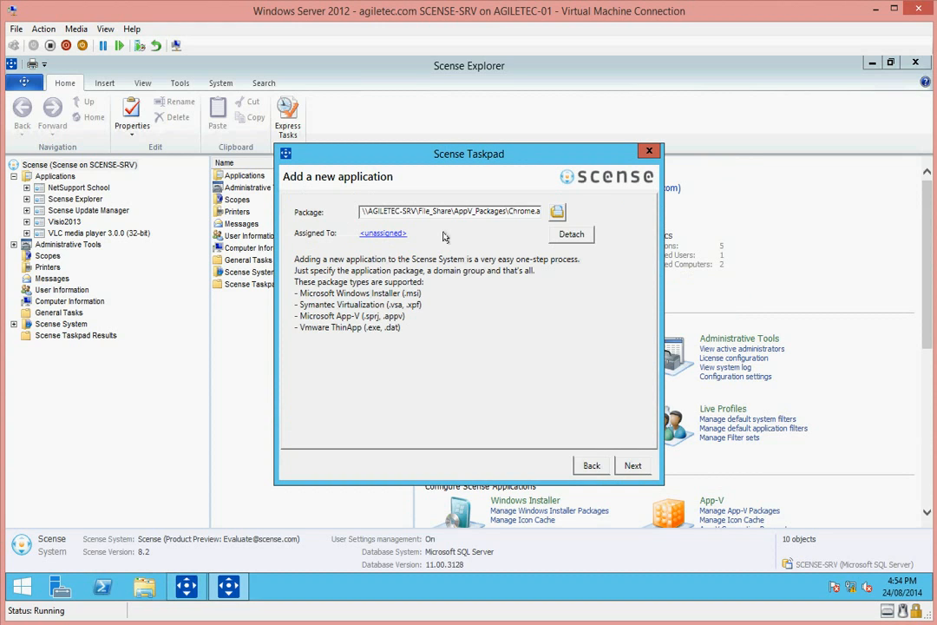
Assign the new application to the Test Staff domain group and proceed to the ready-to-process page.
left_click(393, 233)
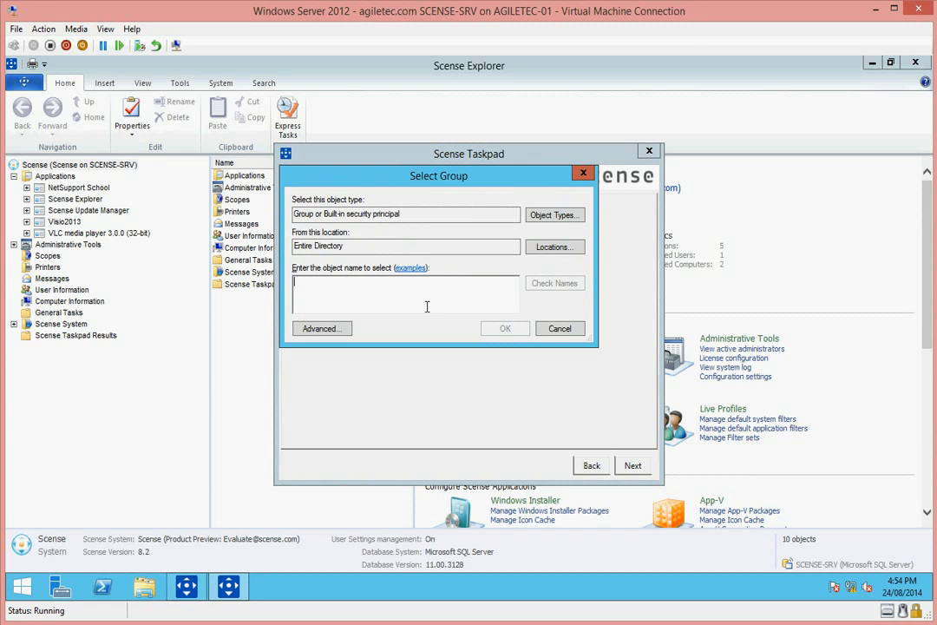
type("tes staff")
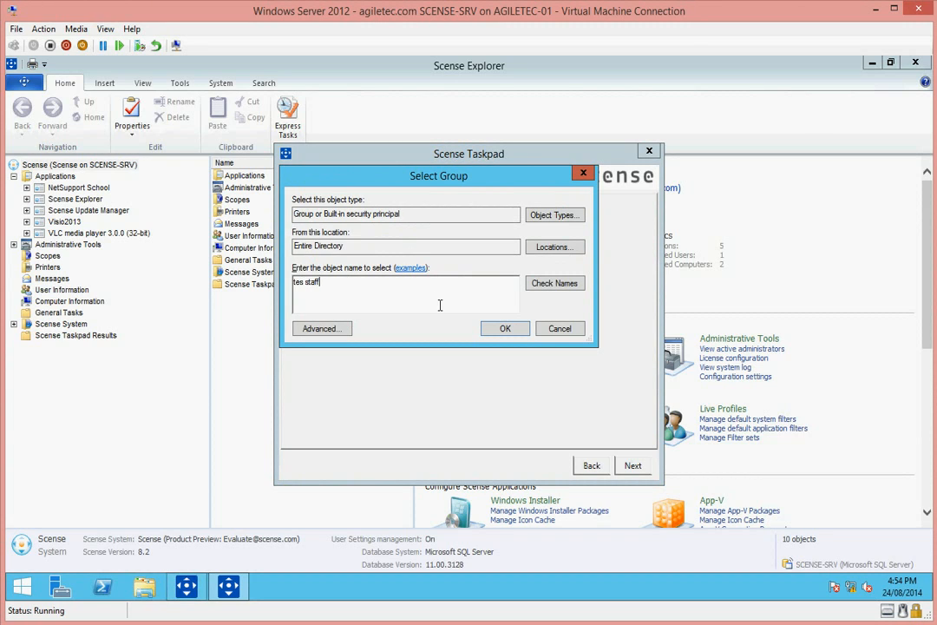
left_click(302, 282)
type("t")
left_click(556, 284)
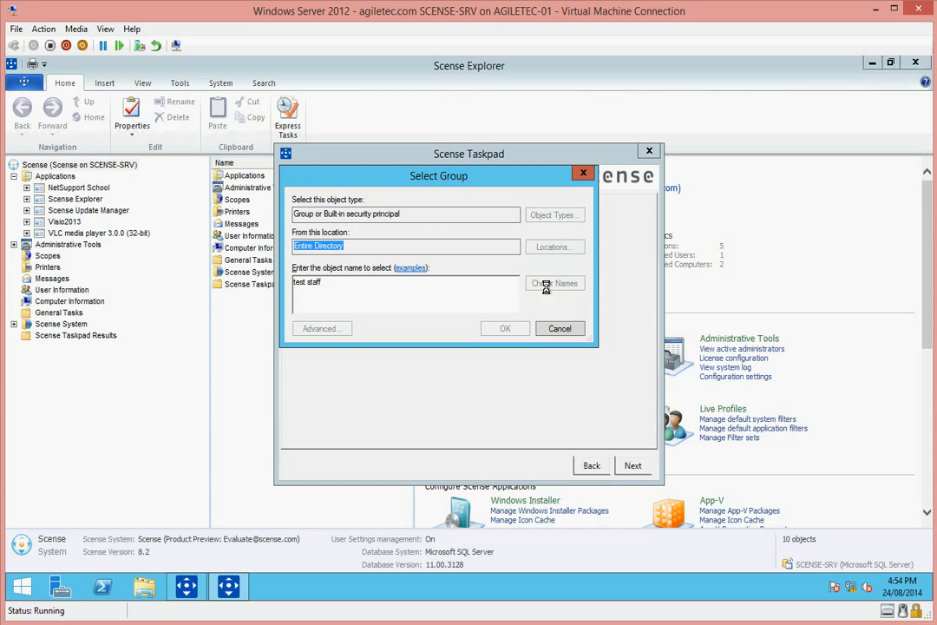
left_click(503, 329)
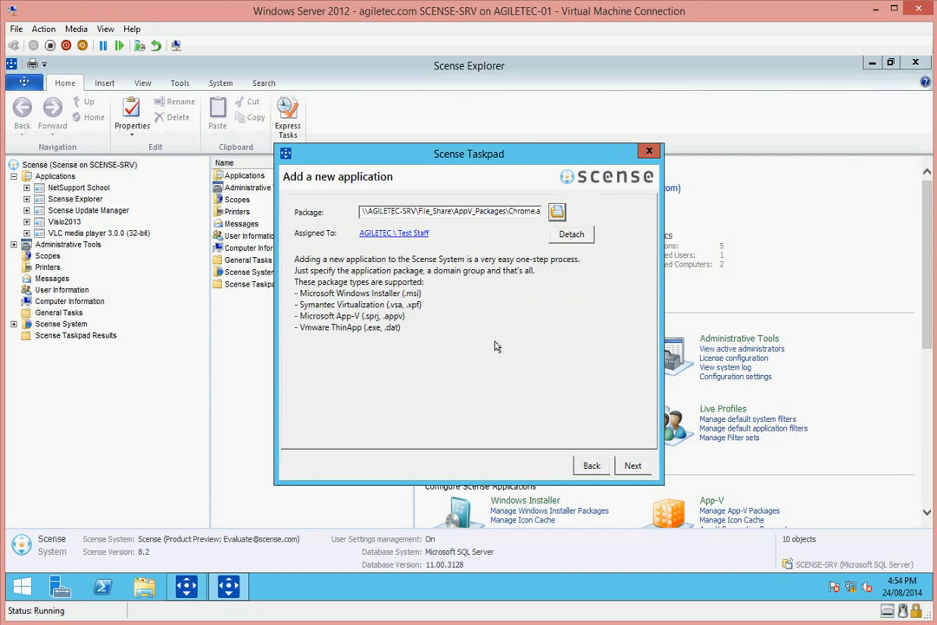
left_click(630, 466)
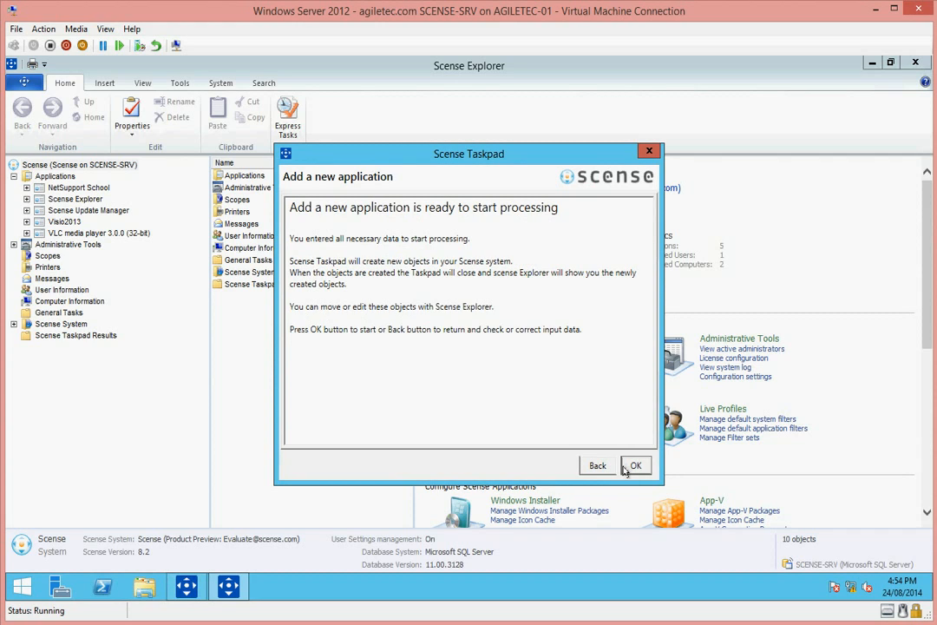
Run the task for adding the Chrome application and close the completed Scense Taskpad.
left_click(634, 466)
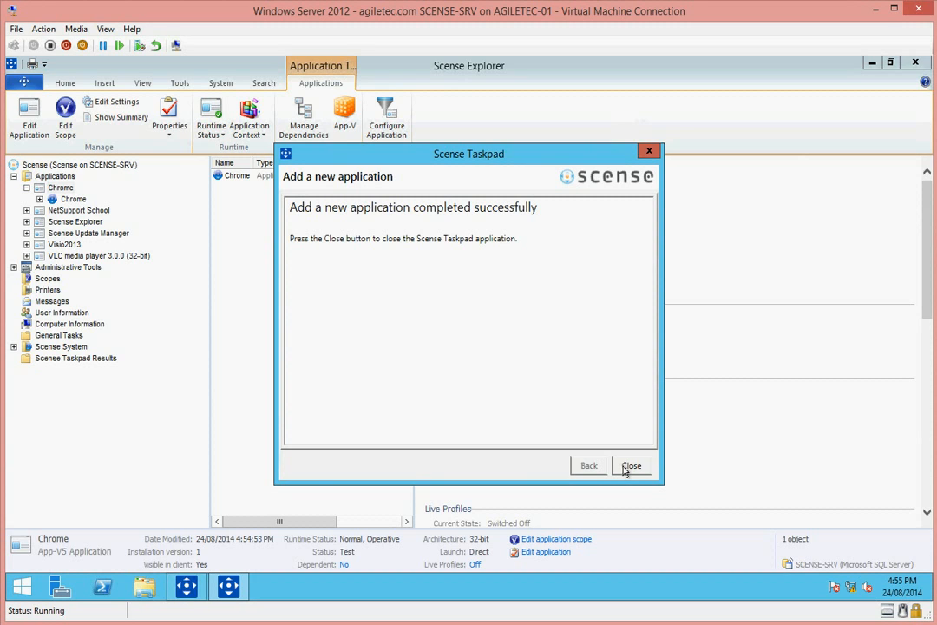
left_click(631, 466)
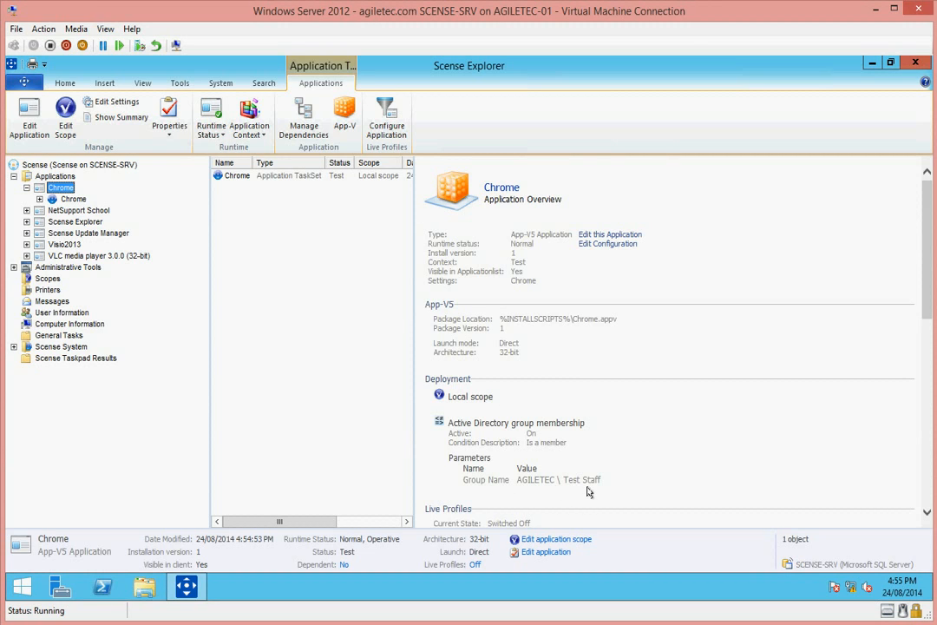
Switch to the Windows 8 virtual machine and look through its list of all installed apps.
left_click(114, 624)
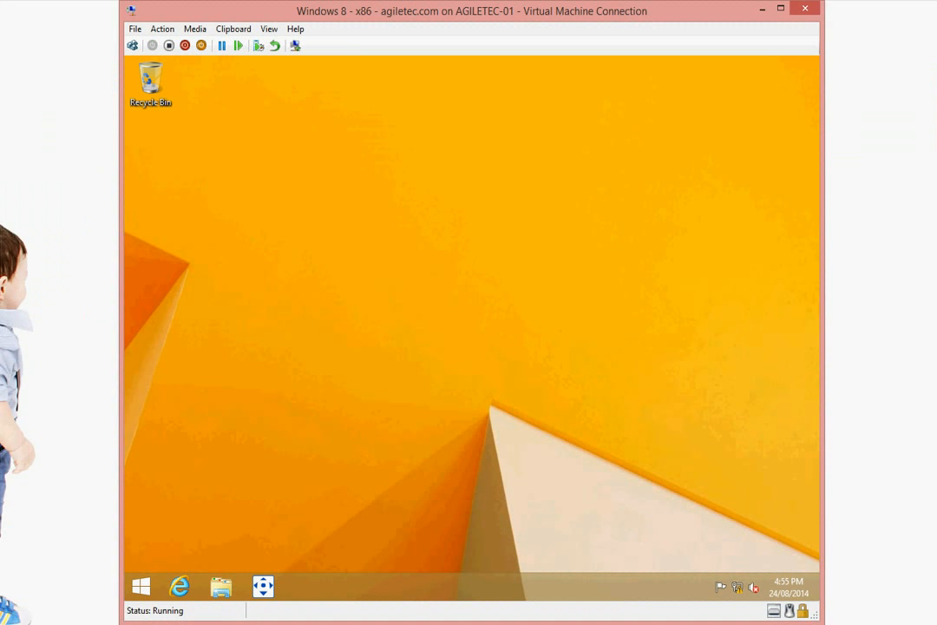
left_click(149, 622)
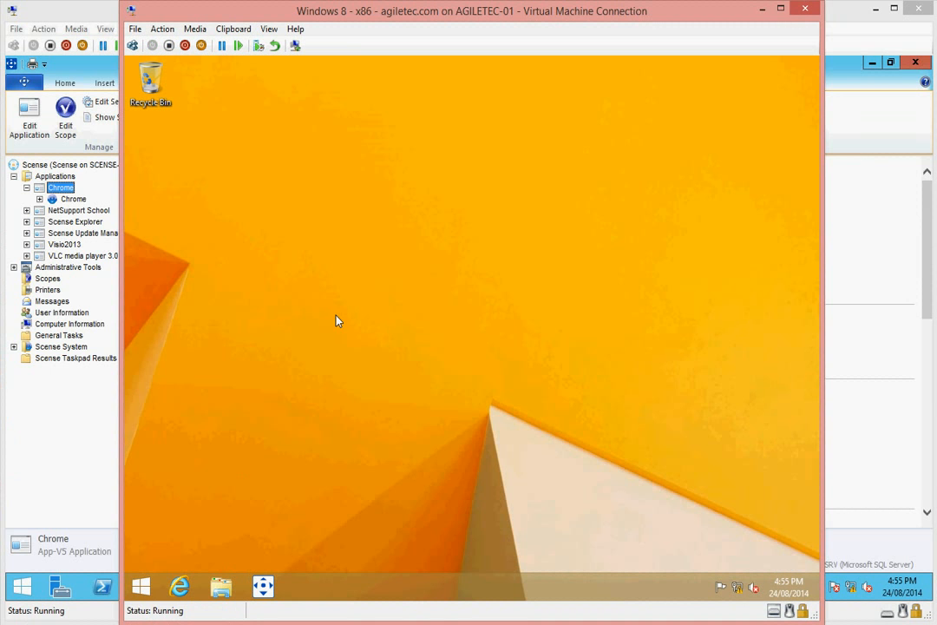
left_click(141, 587)
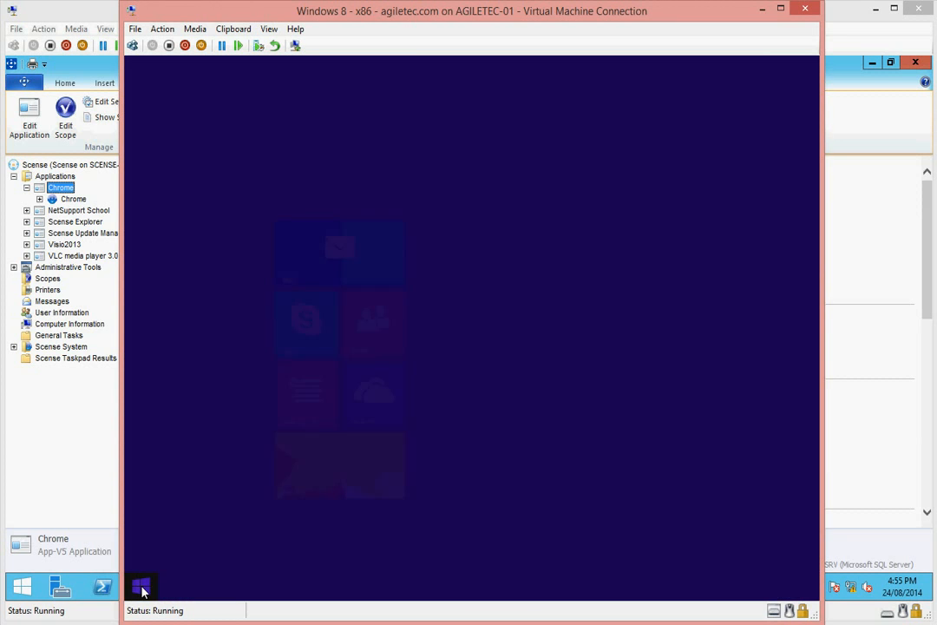
left_click(219, 566)
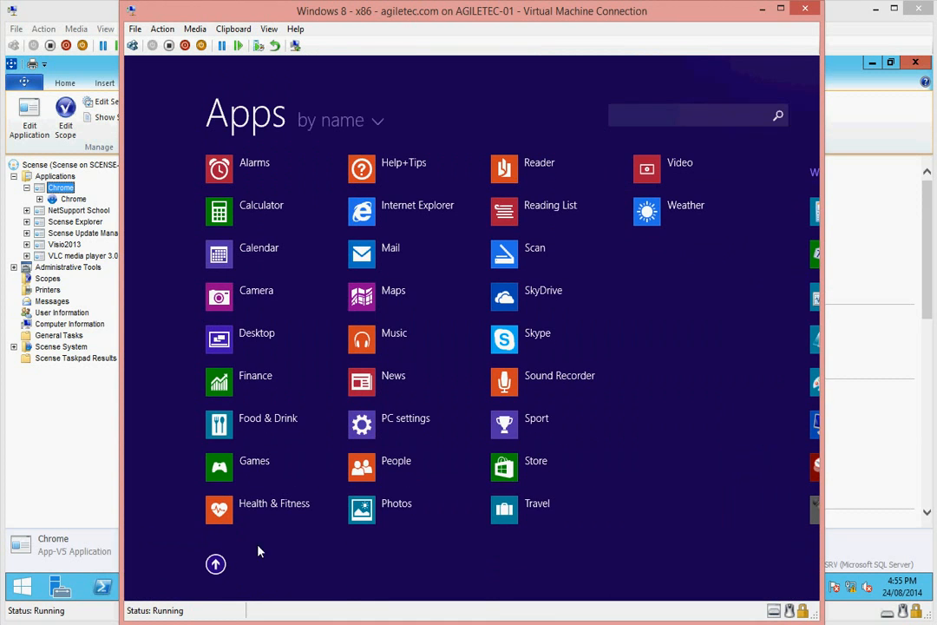
left_click_drag(371, 597, 393, 612)
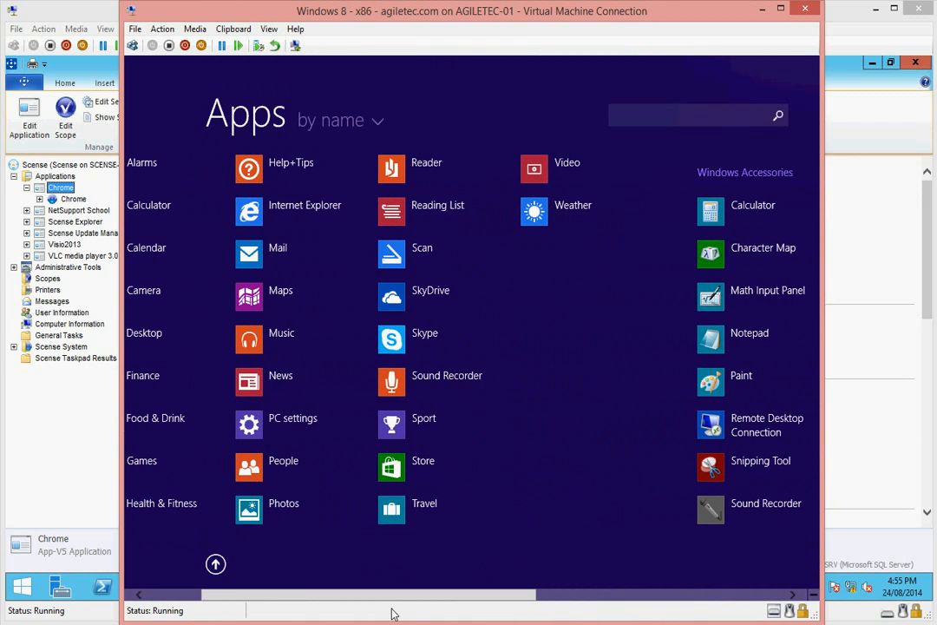
Return to the Start screen and search everywhere for chrome.
left_click(214, 565)
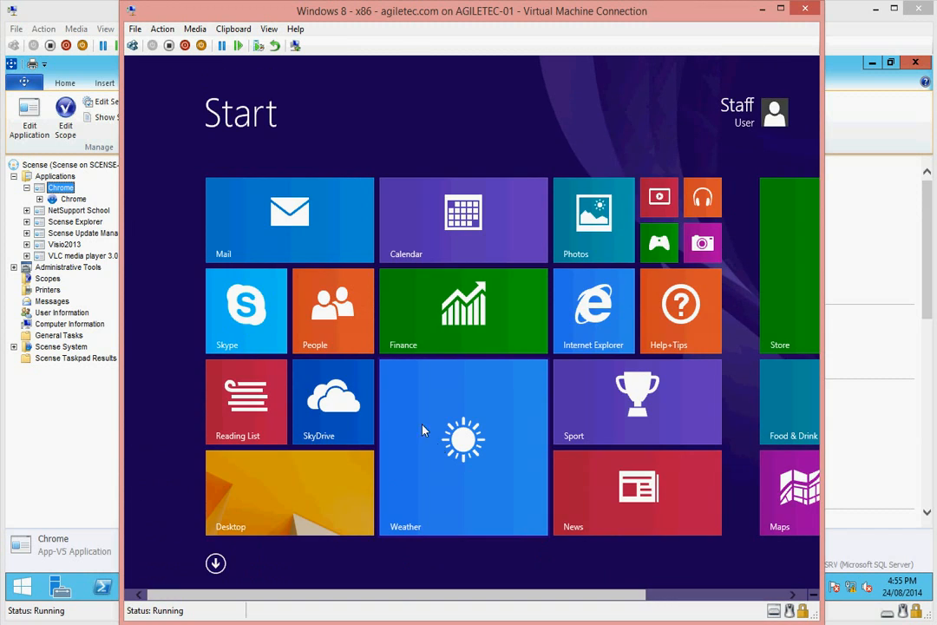
type("chro,e")
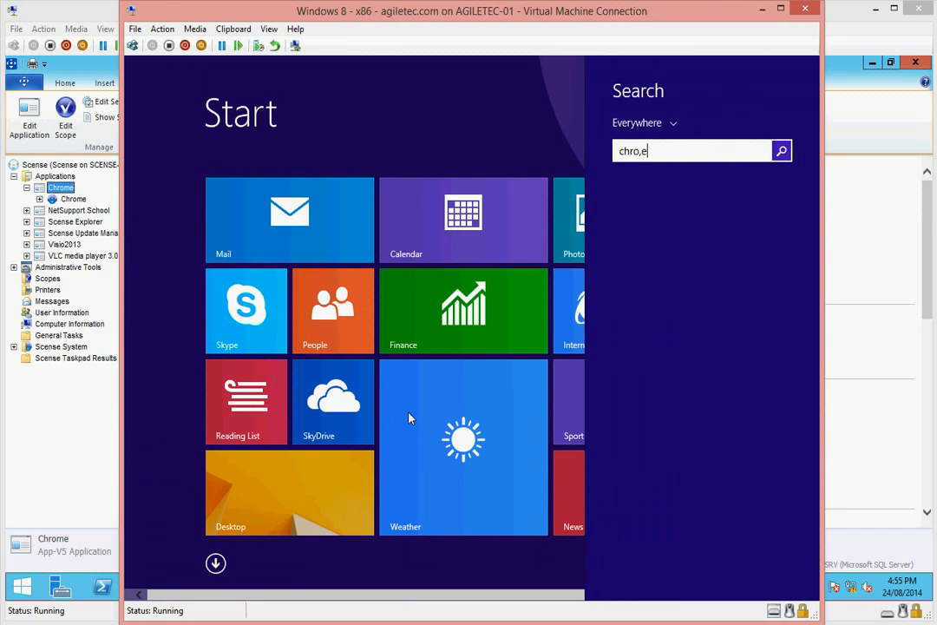
key("BackSpace")
key("BackSpace")
type("me")
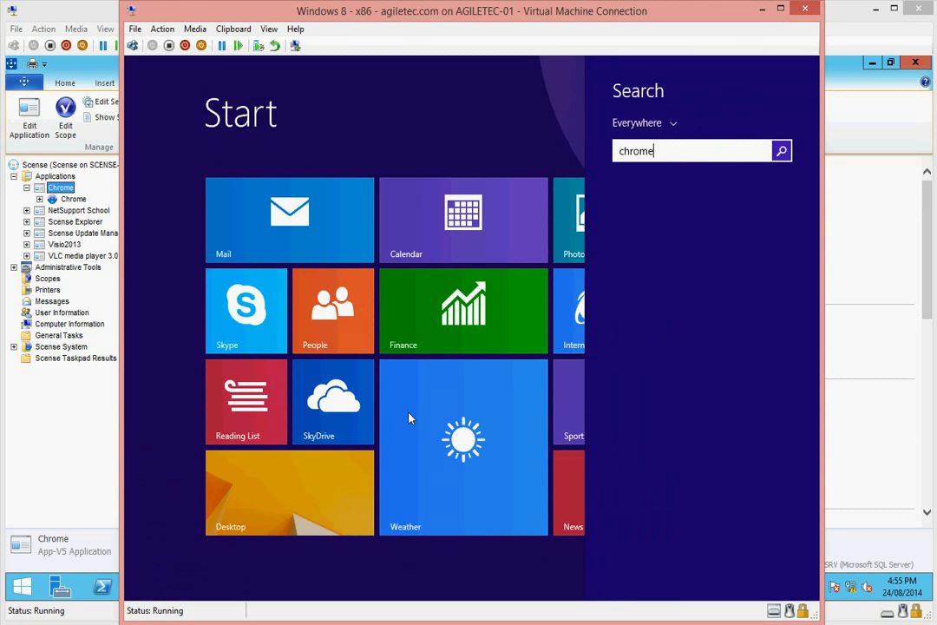
From the Windows 8 desktop, review the info, messages, printers, settings and applications in Scense Session Control, and close it.
left_click(254, 510)
left_click(252, 510)
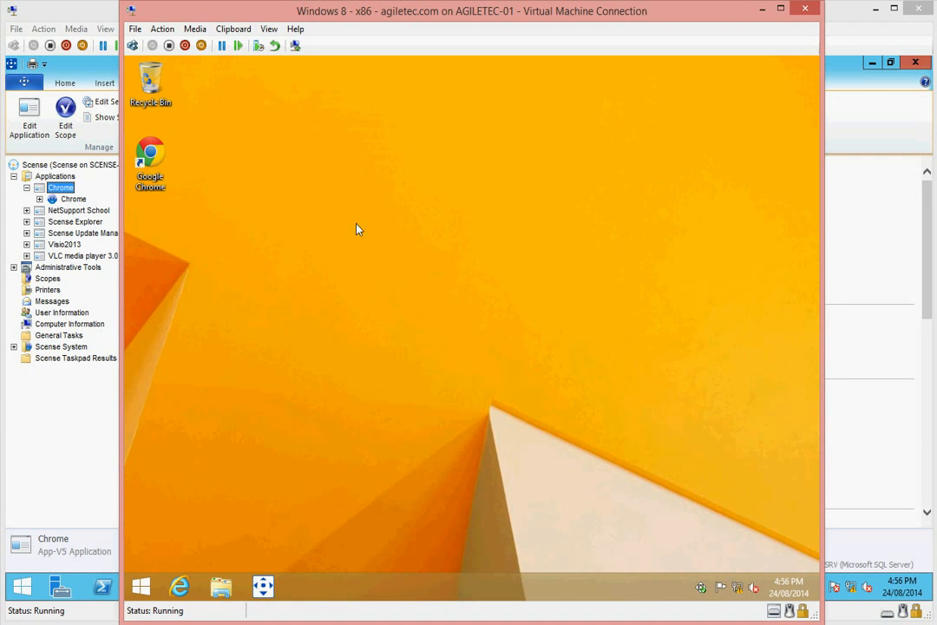
left_click(701, 588)
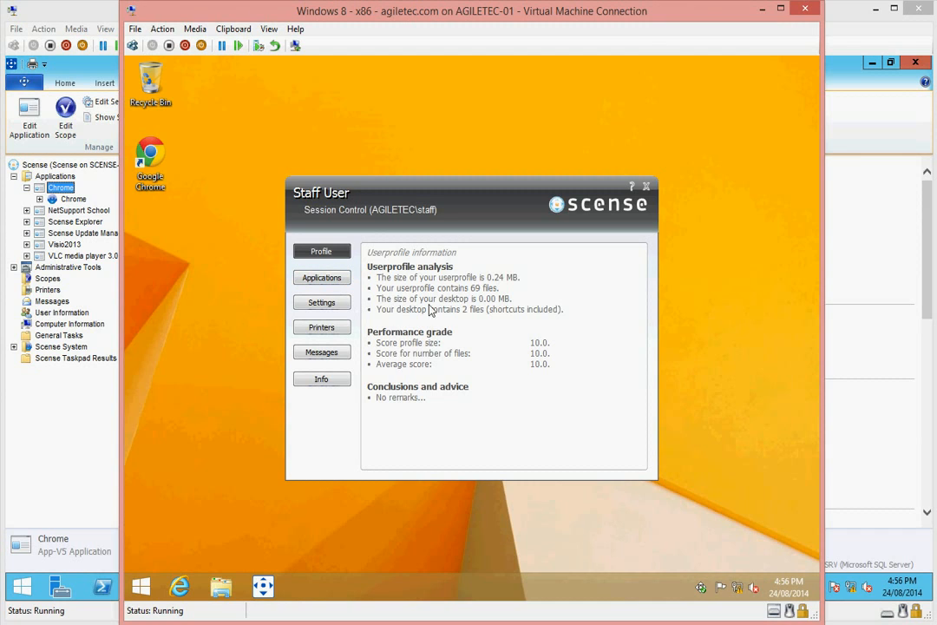
left_click(322, 378)
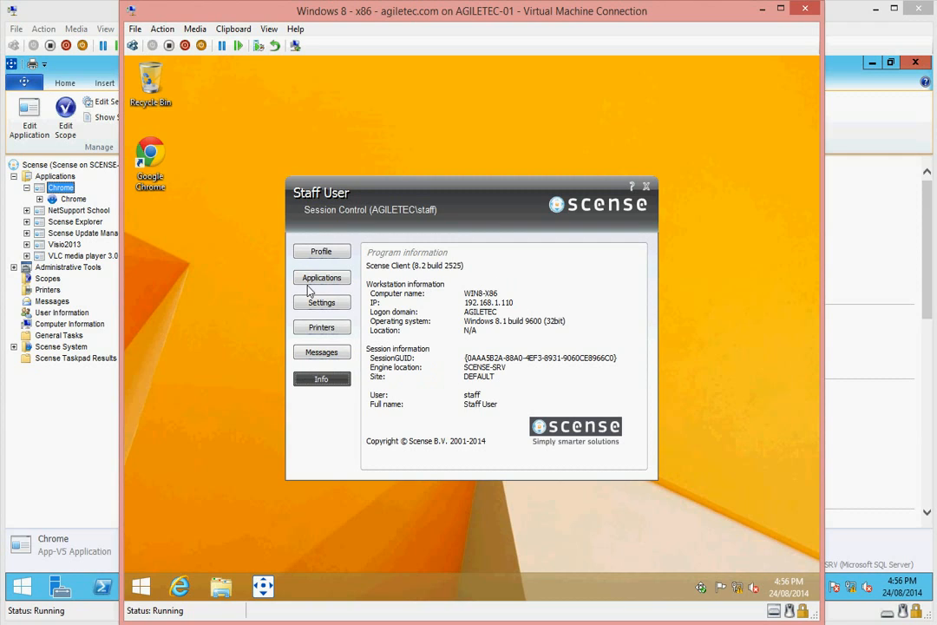
left_click(312, 354)
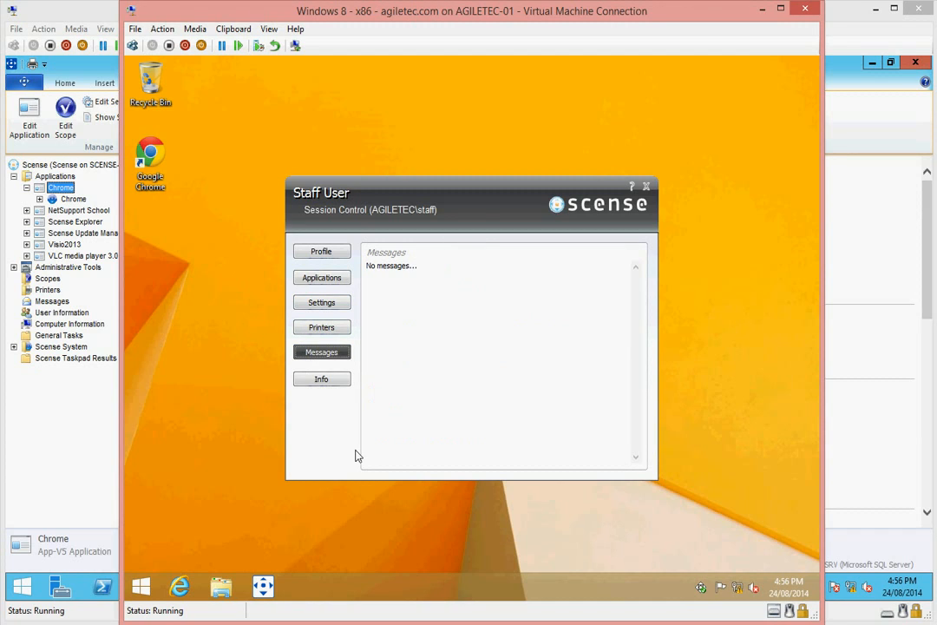
left_click(327, 329)
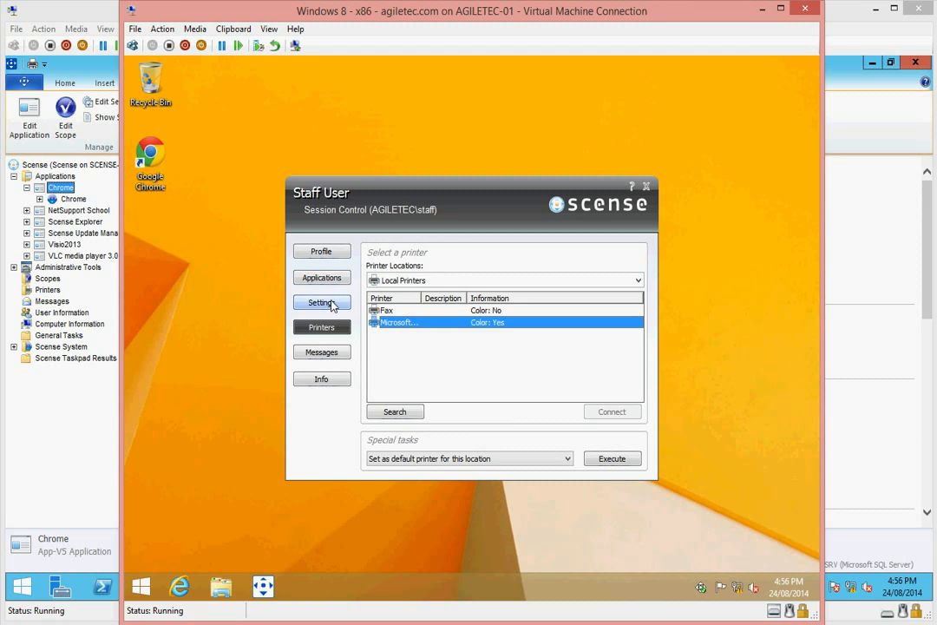
left_click(331, 303)
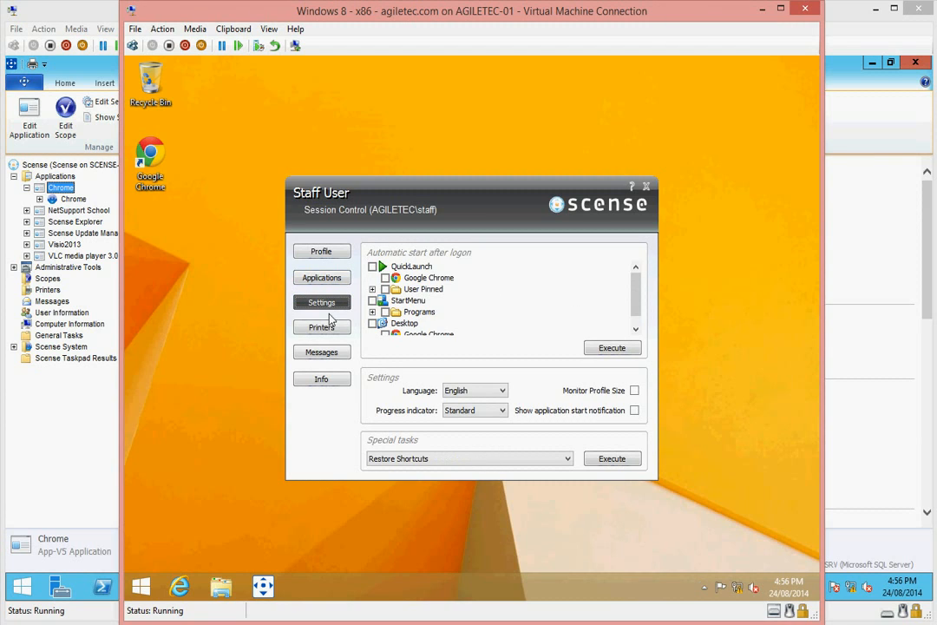
left_click(321, 278)
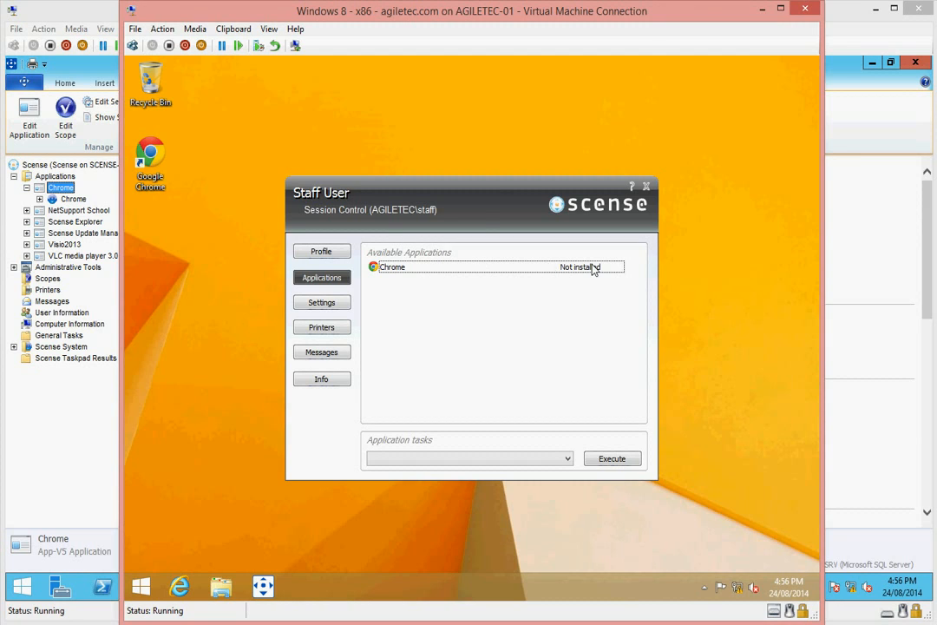
left_click(646, 187)
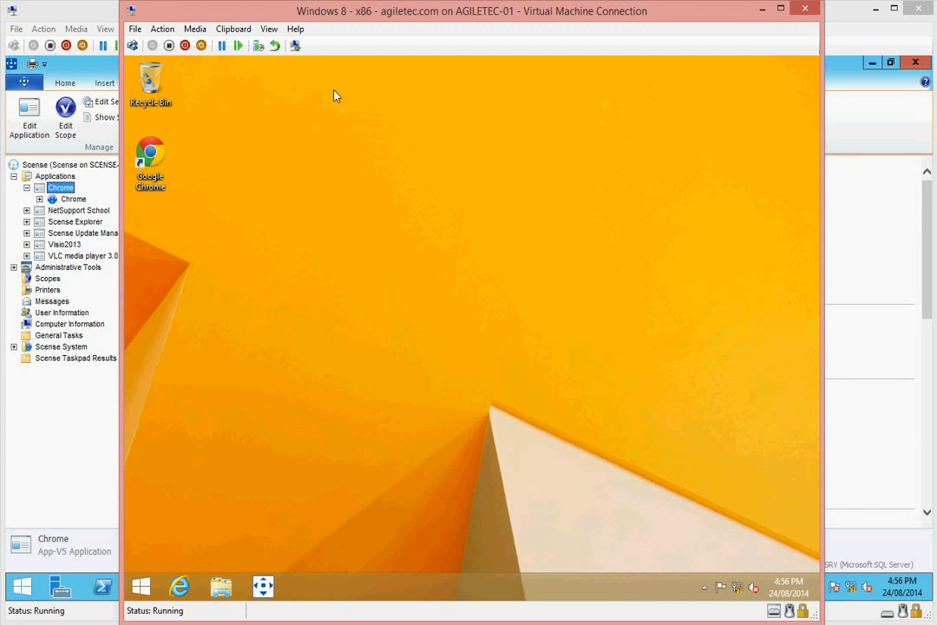
Launch Google Chrome from its desktop shortcut, dismiss the welcome dialog, and close the browser windows.
double_click(153, 156)
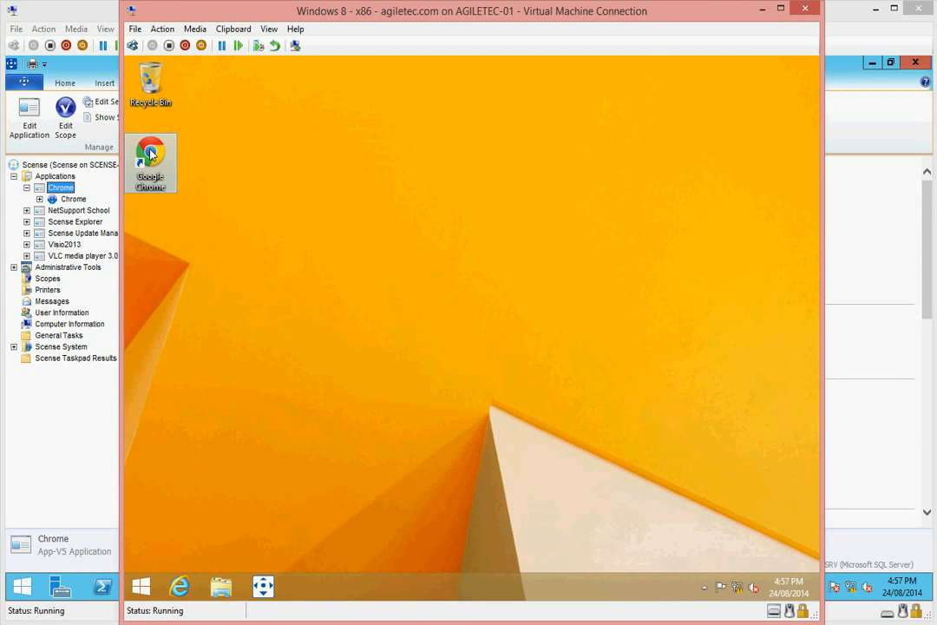
left_click(402, 374)
double_click(152, 162)
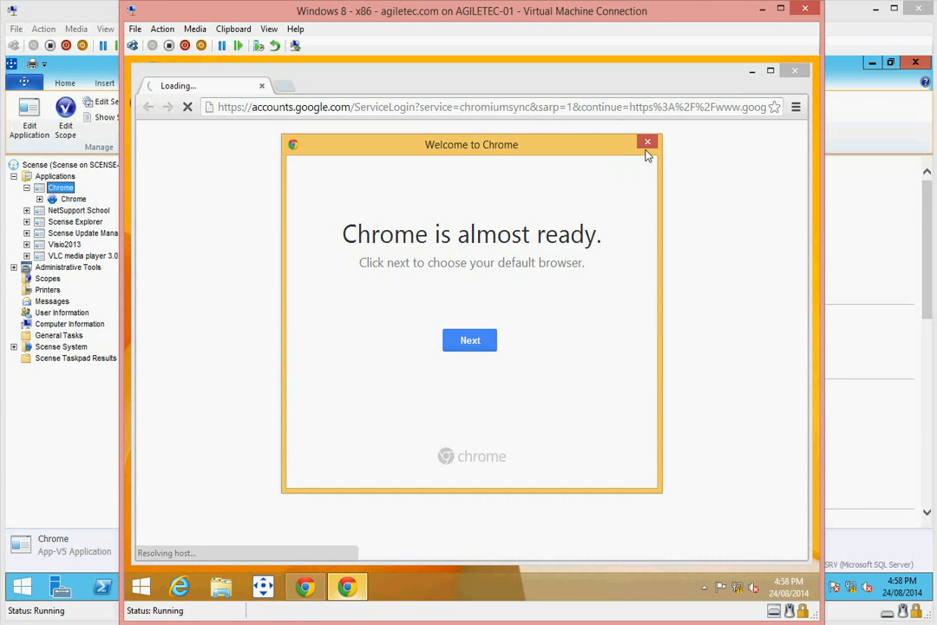
left_click(647, 142)
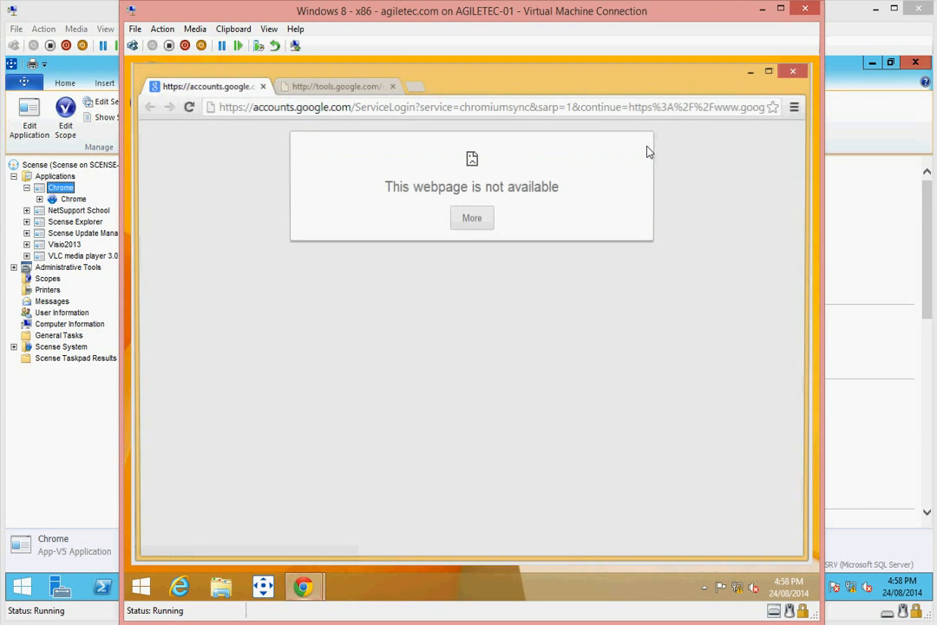
left_click(791, 70)
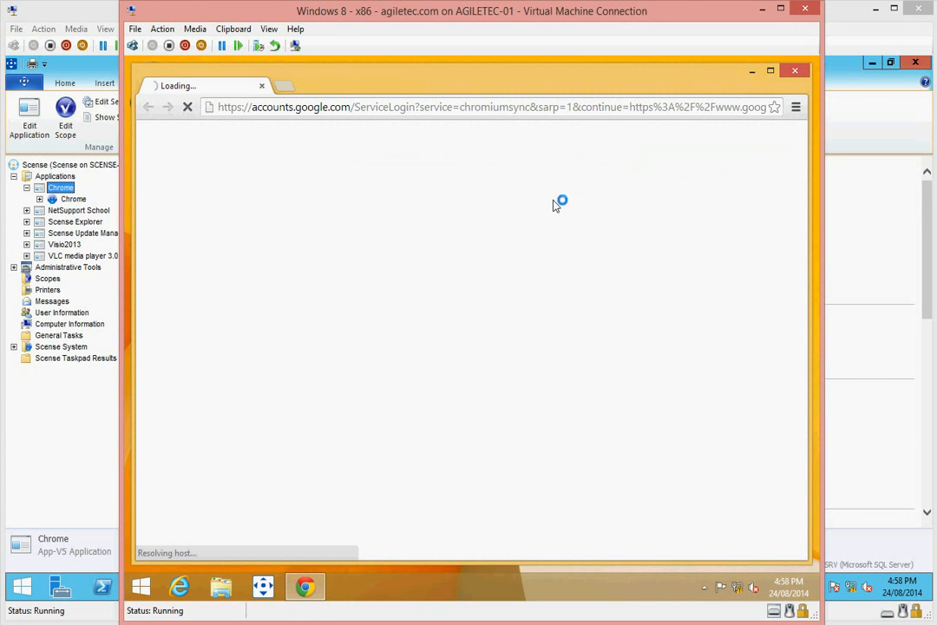
left_click(793, 71)
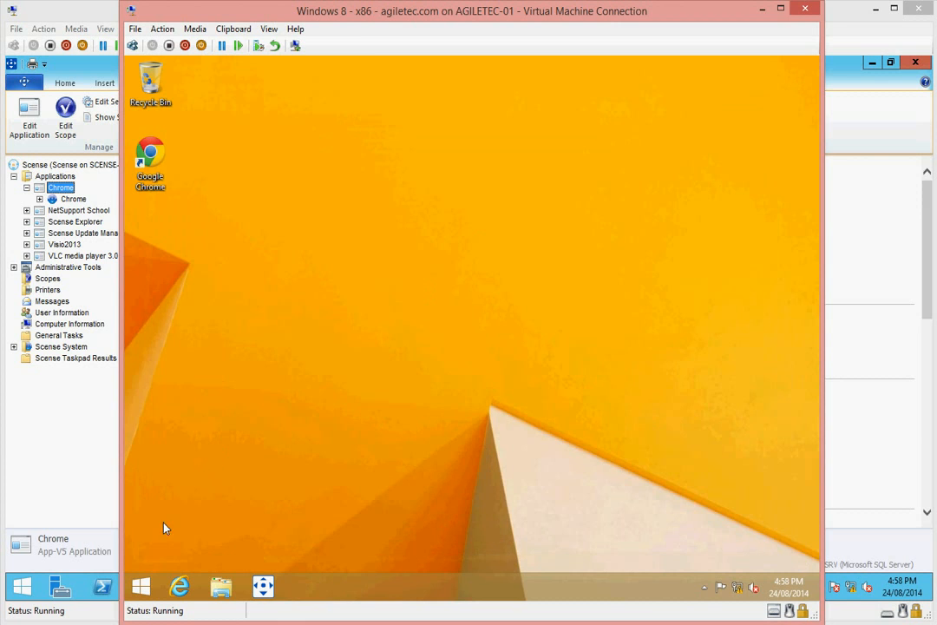
Check the all-apps list for the Google Chrome entry and return to the Start screen.
left_click(140, 586)
left_click(210, 562)
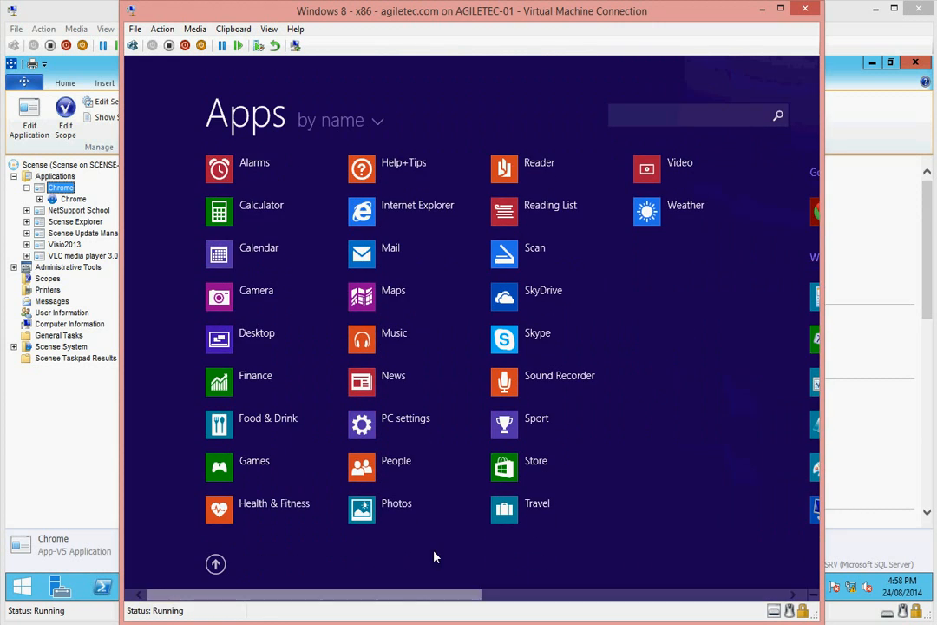
left_click_drag(410, 596, 668, 599)
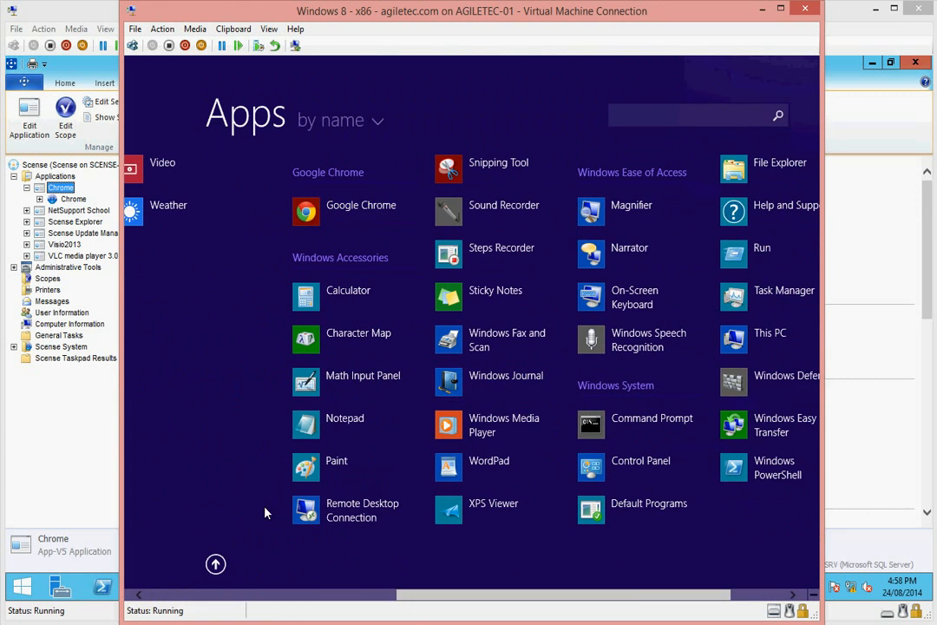
left_click(216, 564)
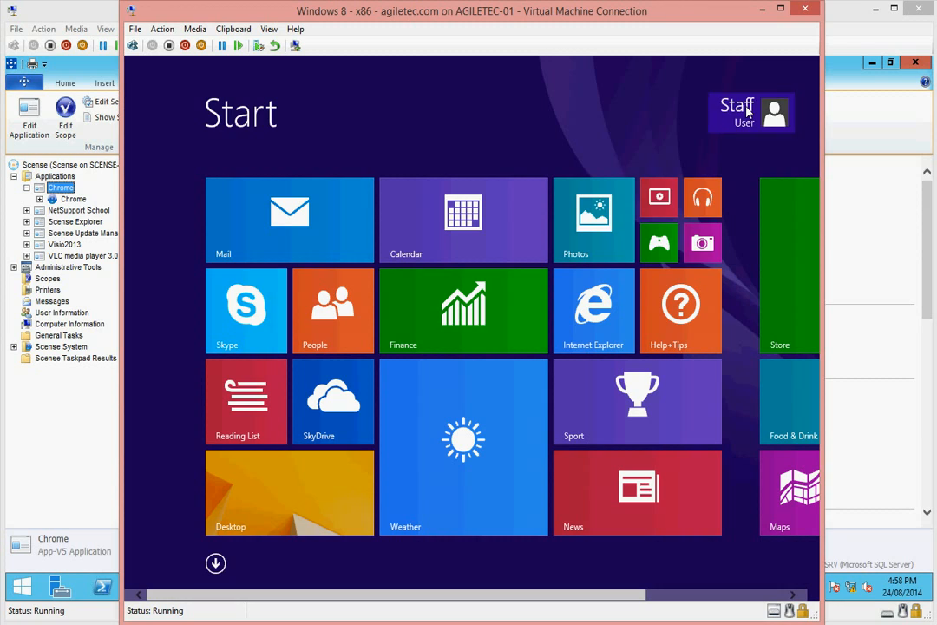
Review the signed-in account's sign-out options and the Windows 8 machine's power options.
left_click(746, 108)
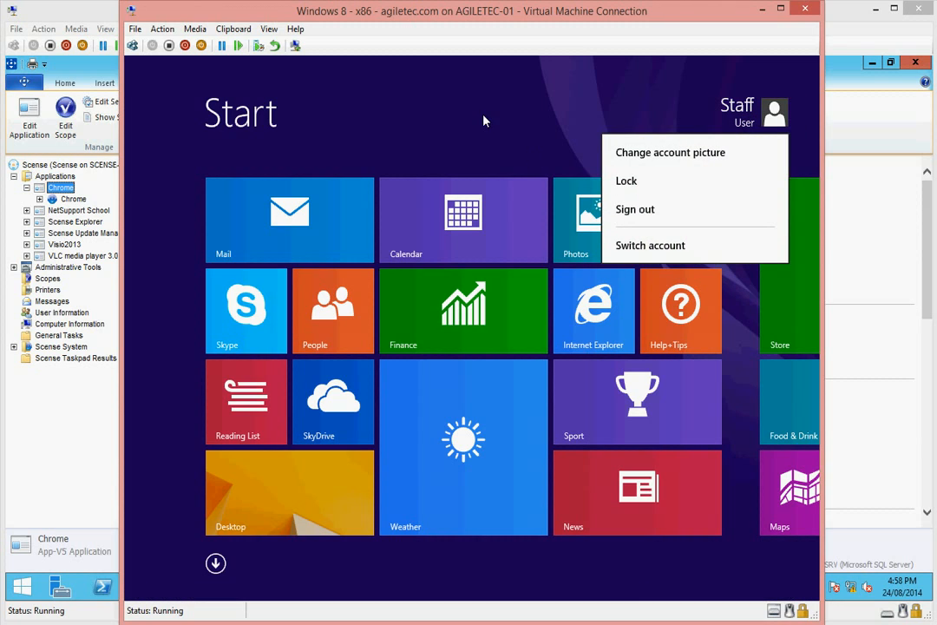
left_click(480, 121)
left_click(765, 122)
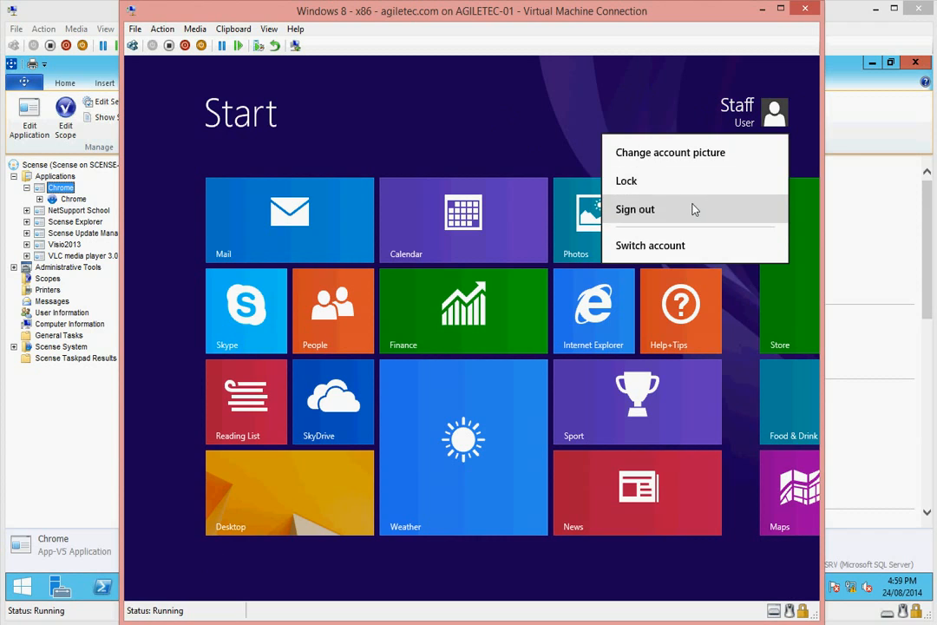
left_click(558, 130)
mouse_move(812, 596)
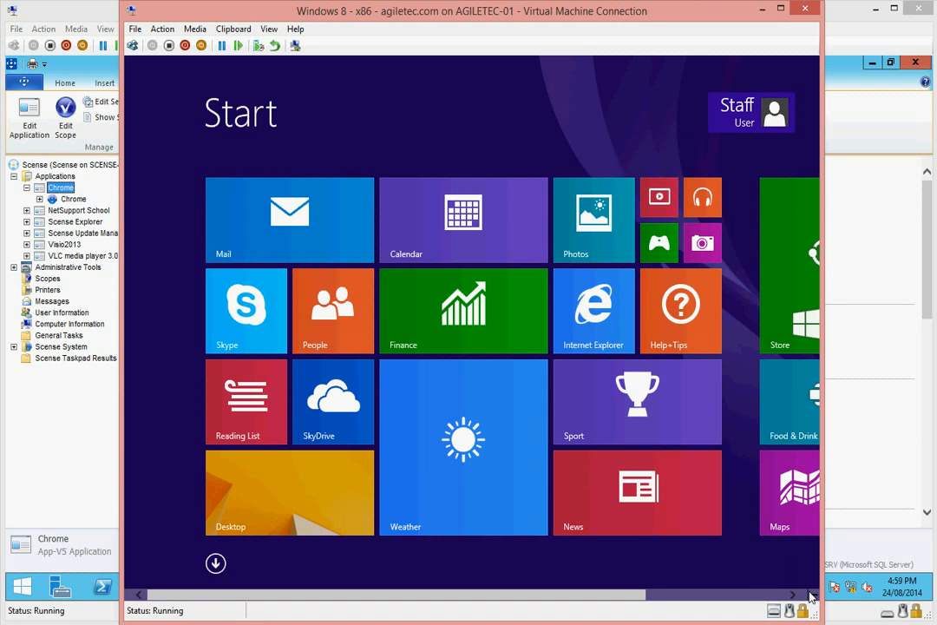
left_click(791, 482)
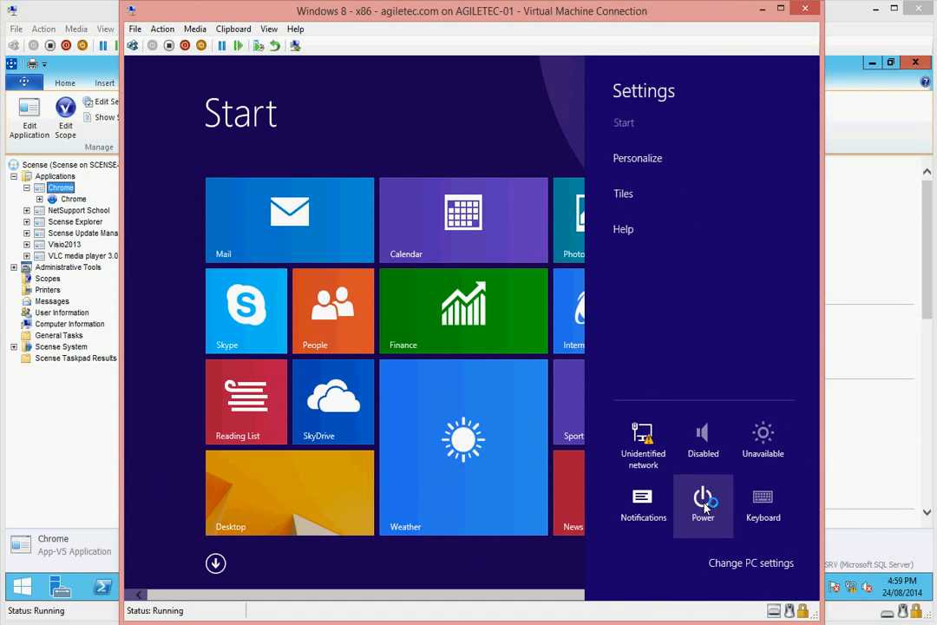
left_click(704, 507)
left_click(709, 428)
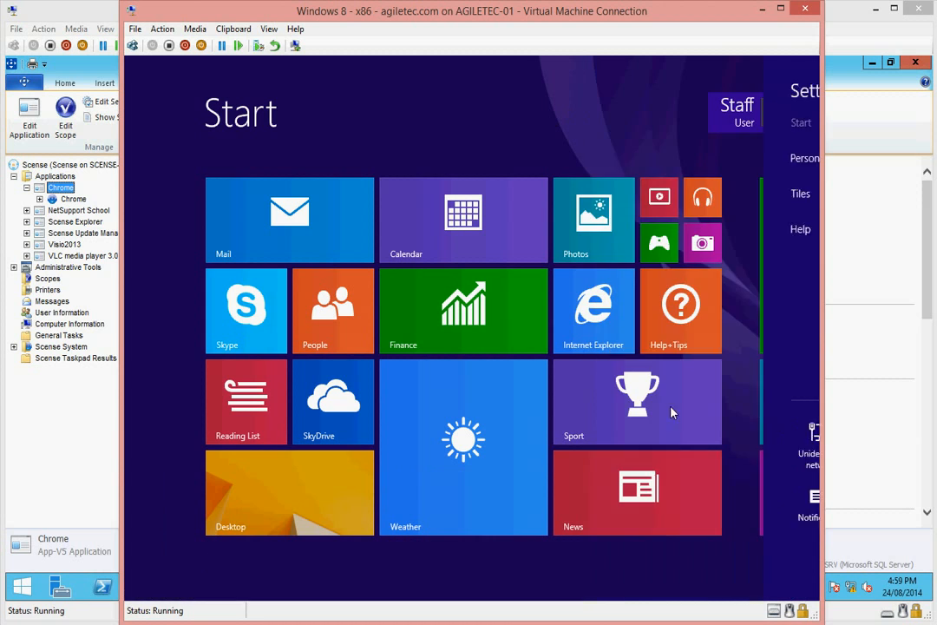
Switch back to Scense Explorer on SCENSE-SRV and select the Test Script action in NetSupport School's User Logon Actions.
left_click(52, 458)
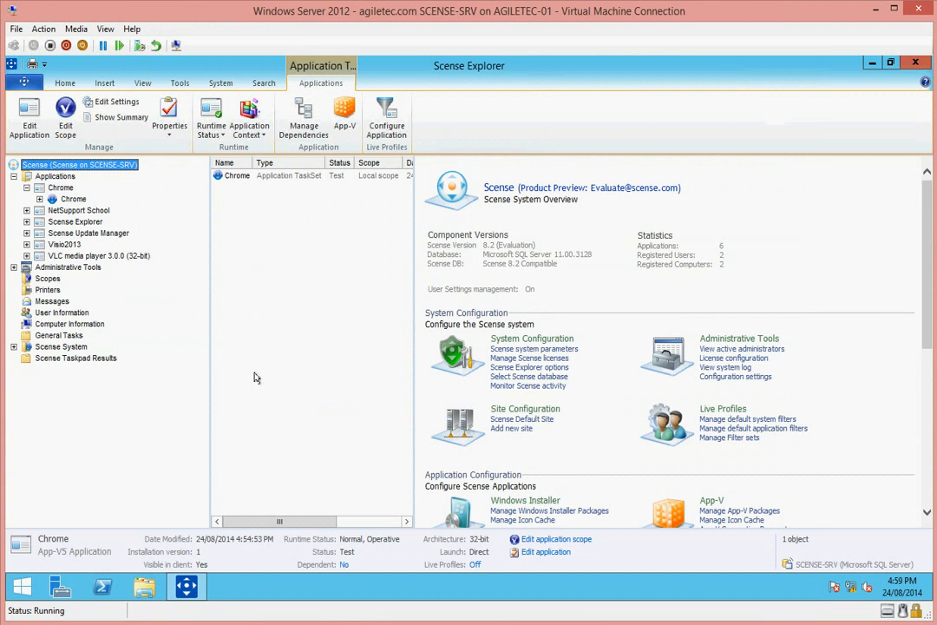
left_click(26, 210)
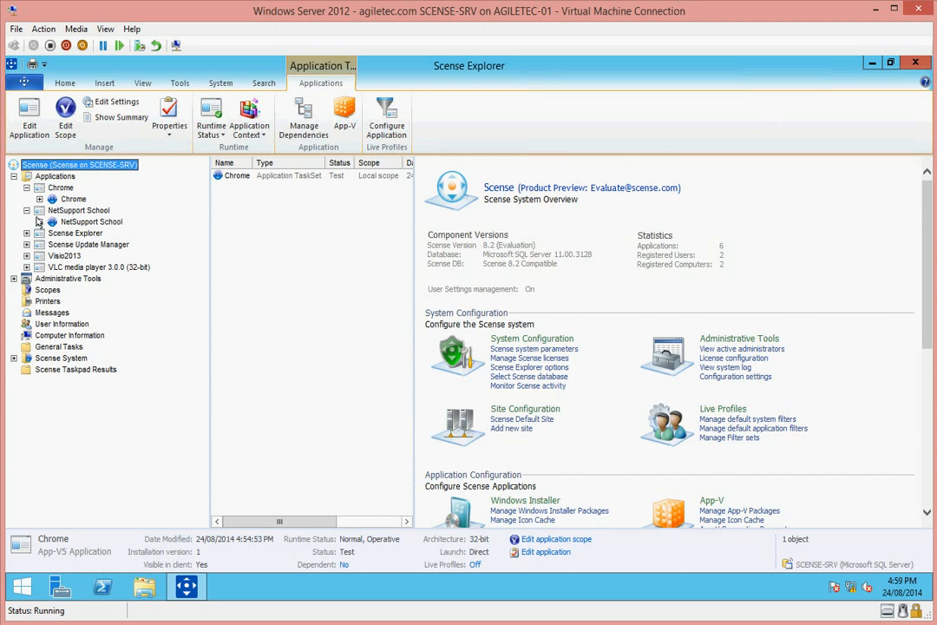
left_click(39, 221)
left_click(102, 232)
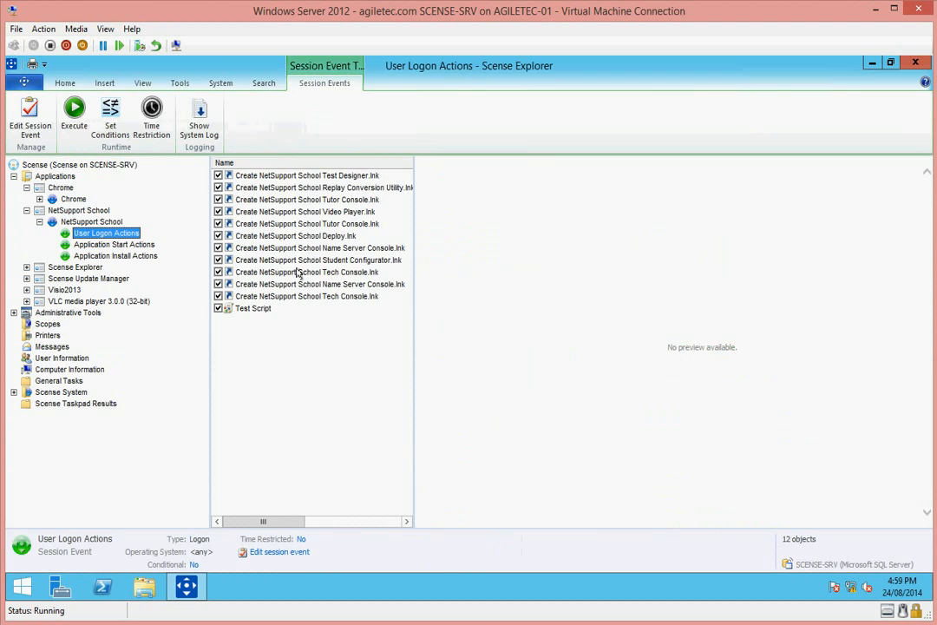
left_click(256, 310)
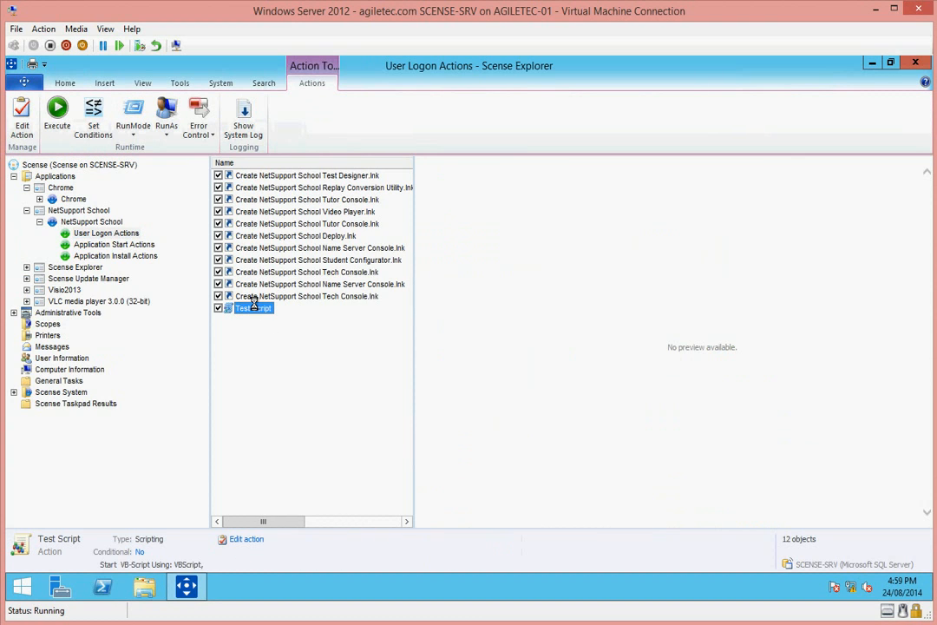
Review the VB-Script code in the Test Script action's properties, enlarging the dialog to read the long lines, and close it.
key("F2")
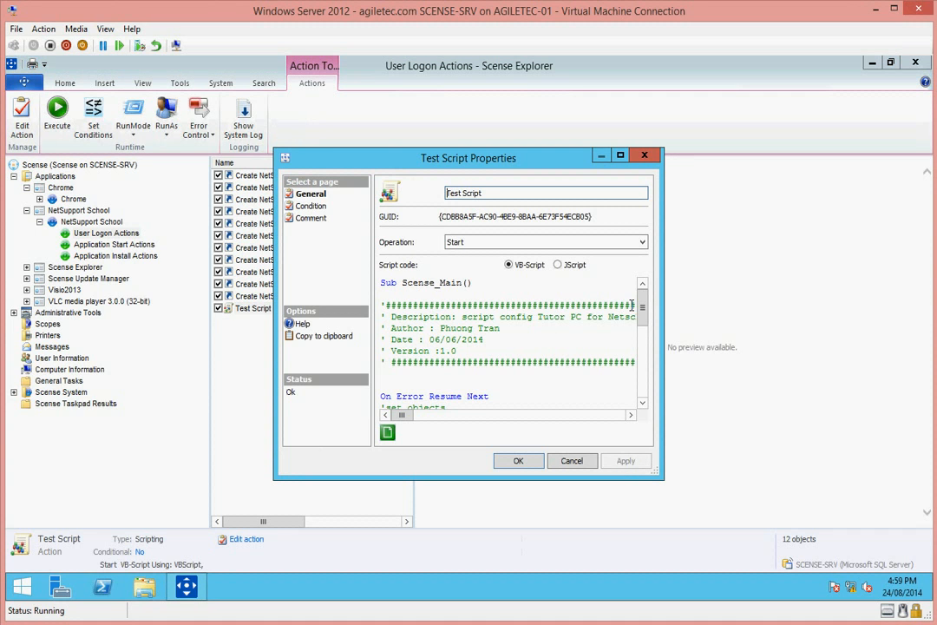
left_click_drag(643, 315, 643, 362)
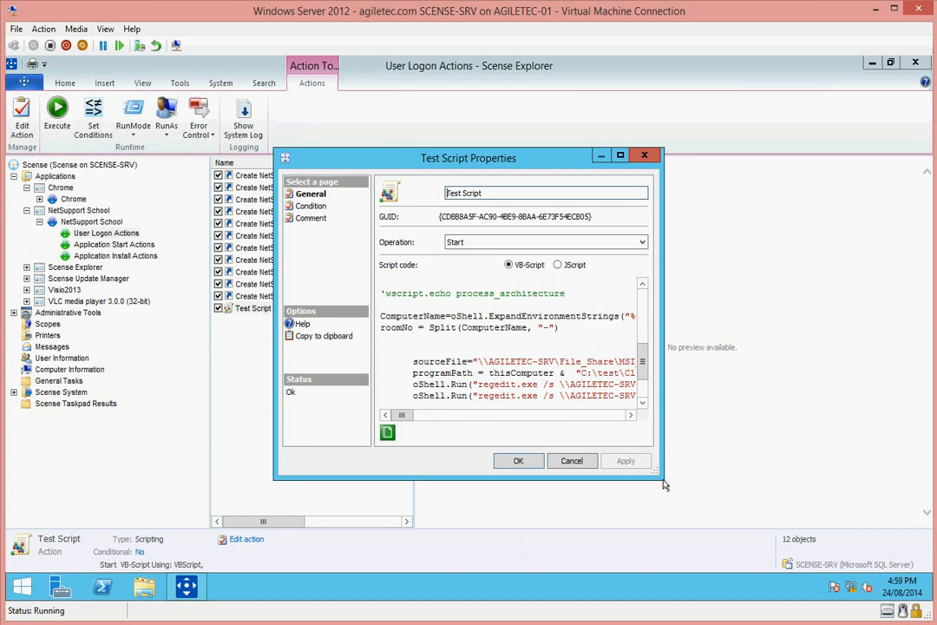
left_click_drag(659, 484, 932, 546)
left_click_drag(454, 482, 491, 488)
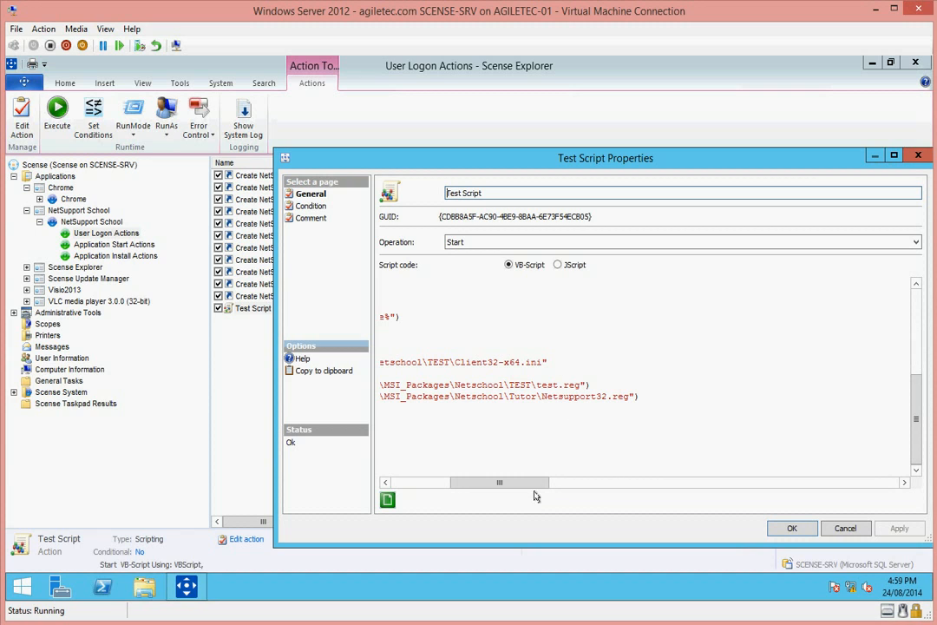
left_click_drag(523, 483, 445, 483)
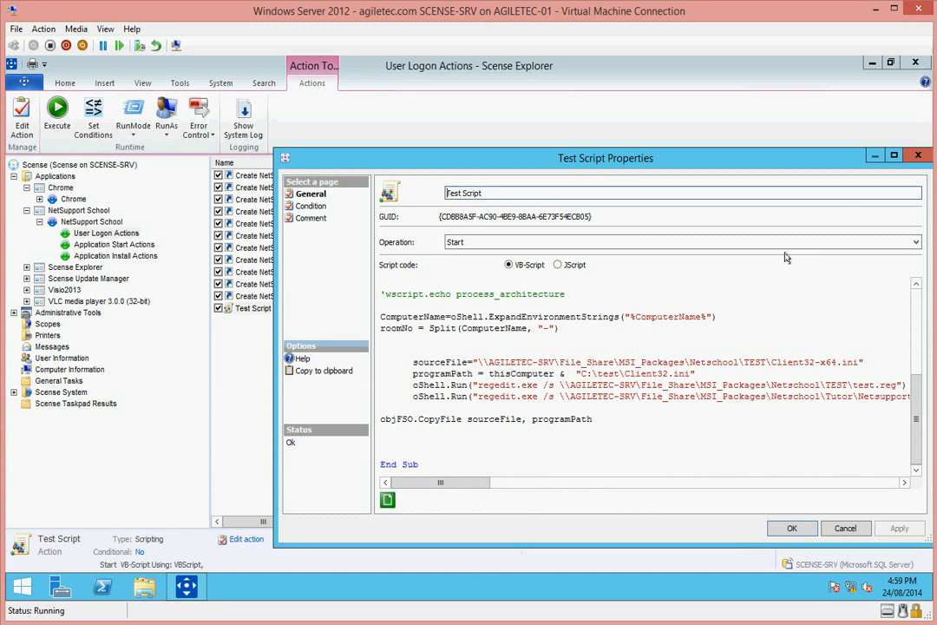
left_click(918, 155)
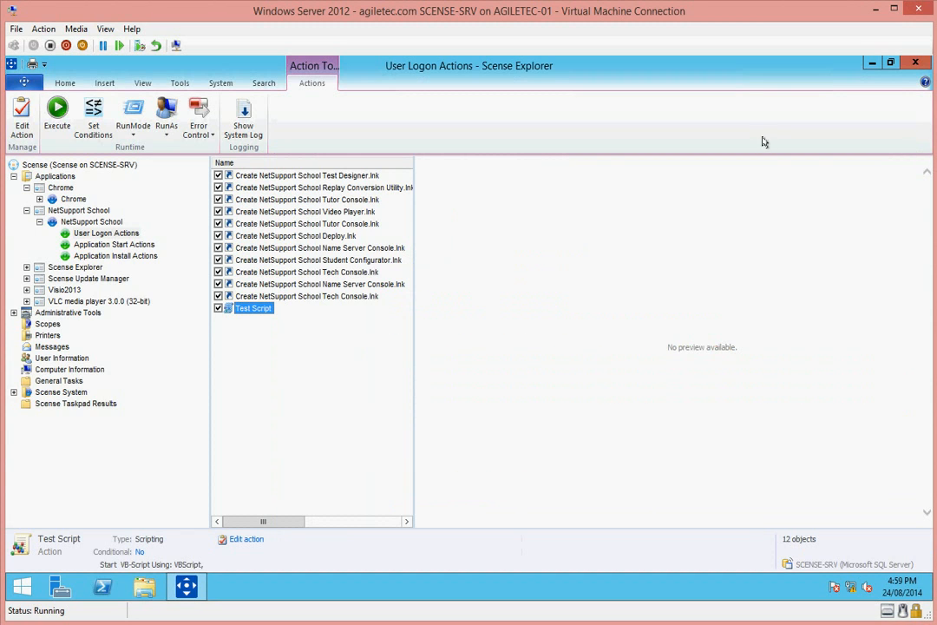
Open the NetSupport School application's Windows Installer settings and start capturing its setup parameters.
left_click(100, 208)
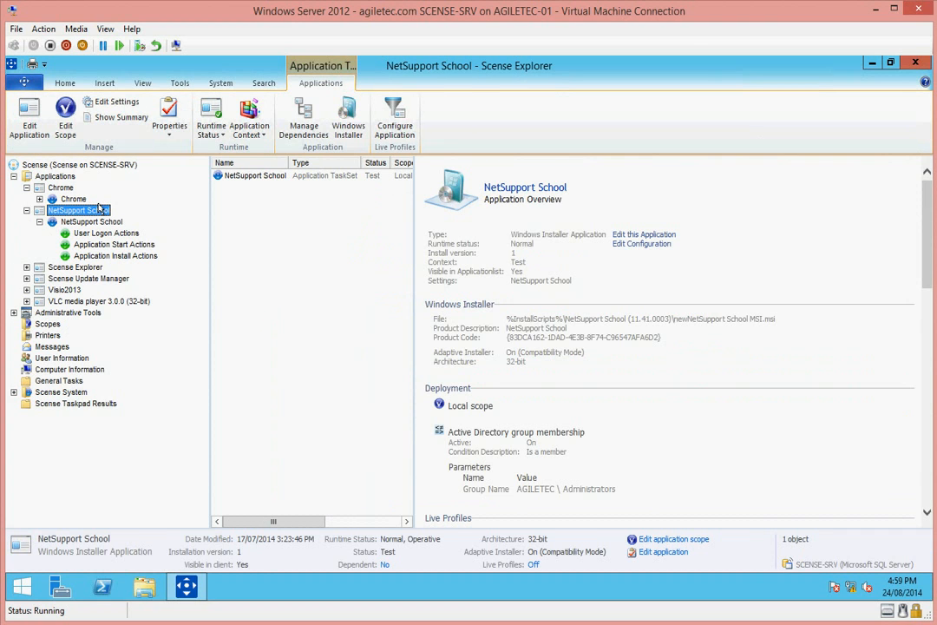
right_click(99, 208)
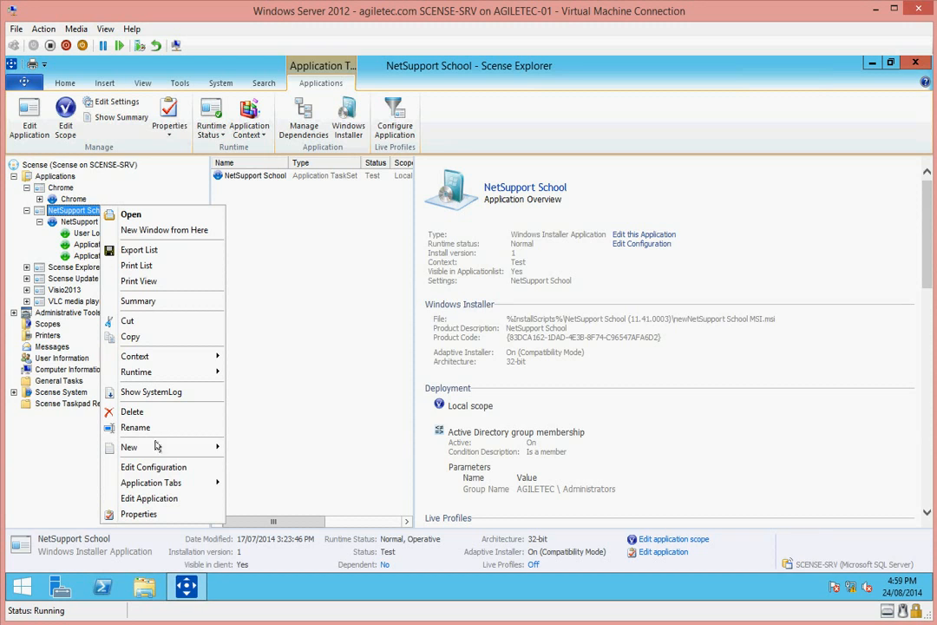
left_click(139, 515)
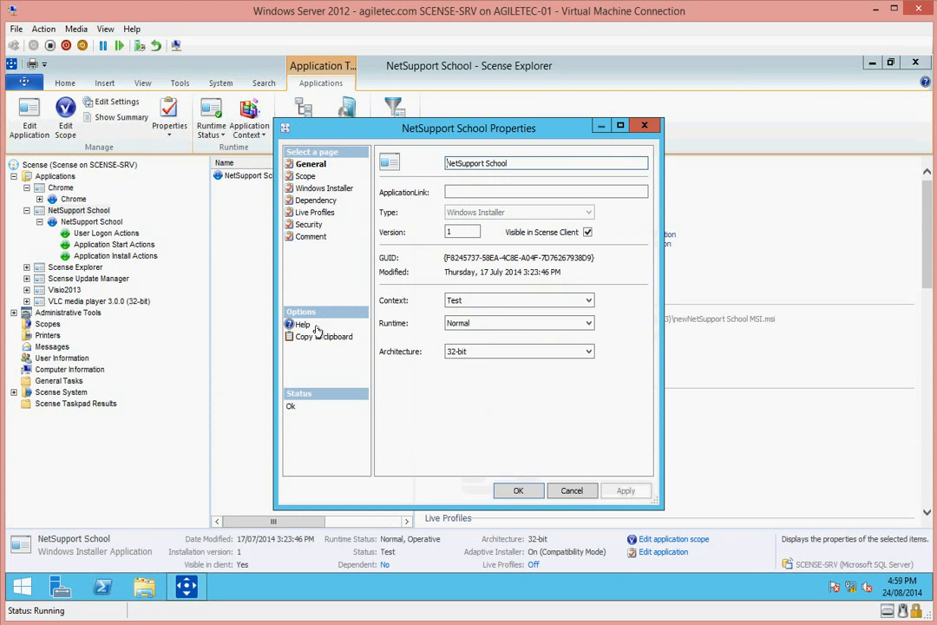
left_click(310, 189)
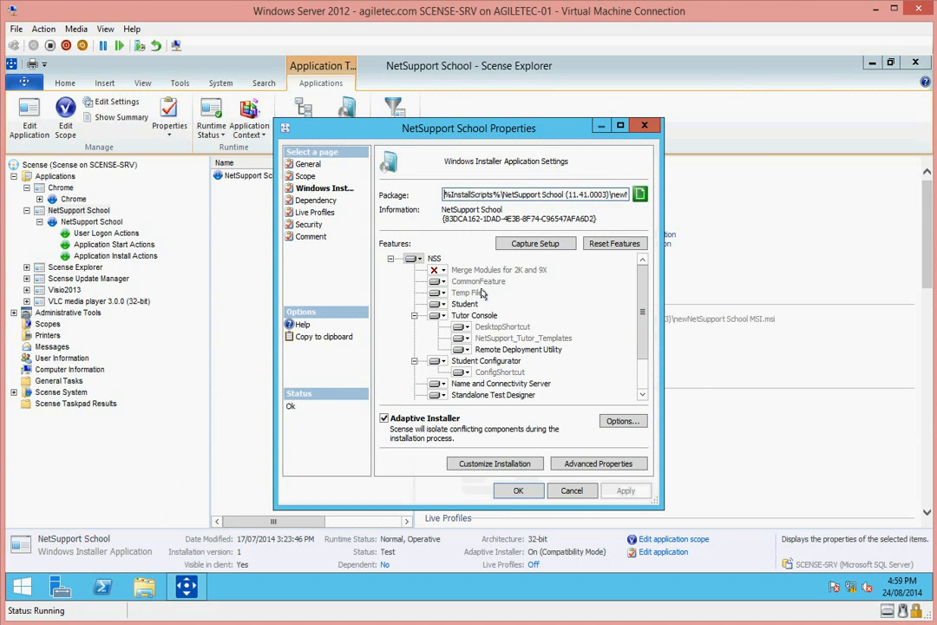
left_click(538, 243)
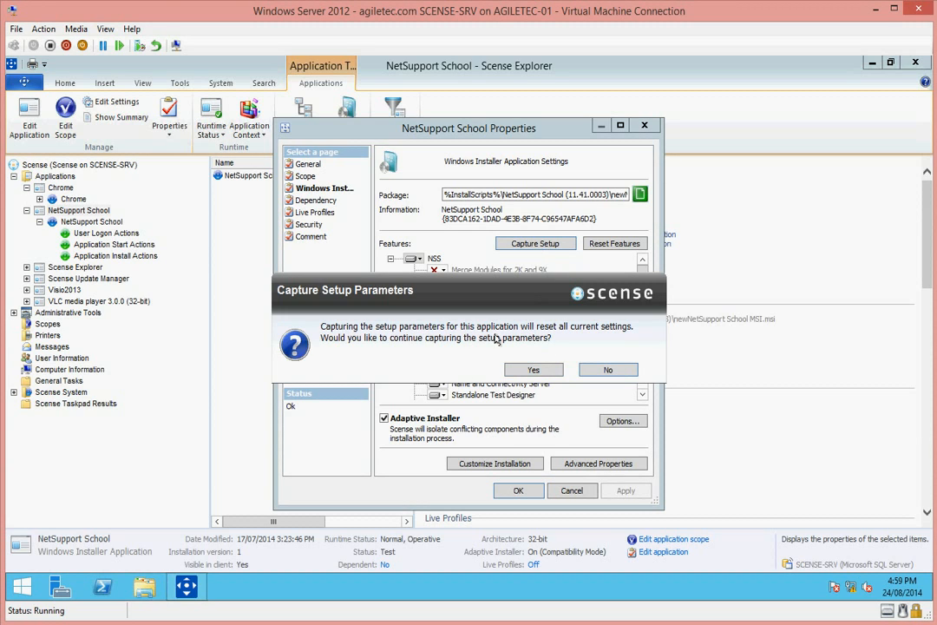
left_click(534, 372)
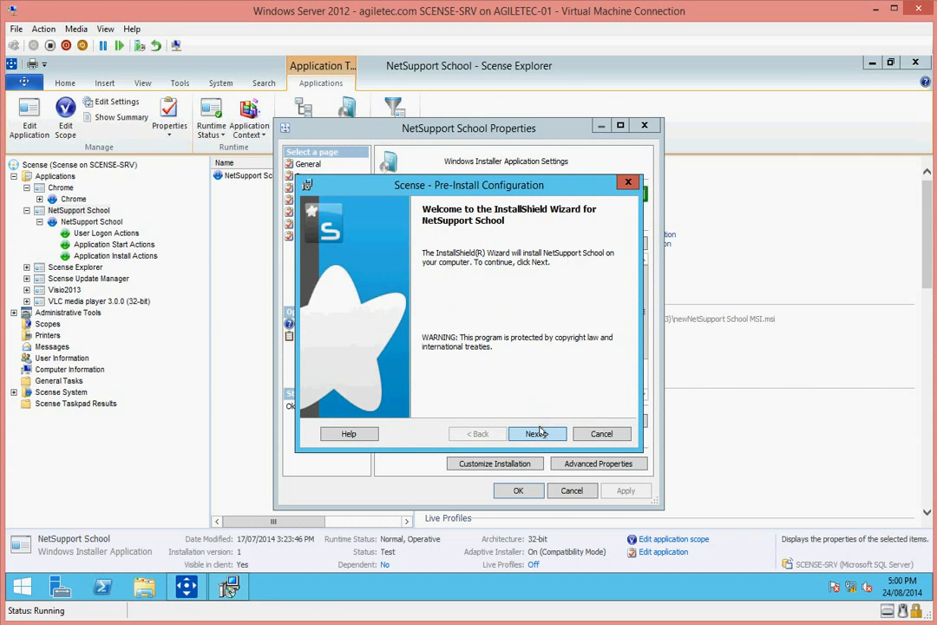
Accept the license agreement in the pre-install configuration wizard and try the Tutor and IT Technician setup types.
left_click(537, 432)
left_click(311, 382)
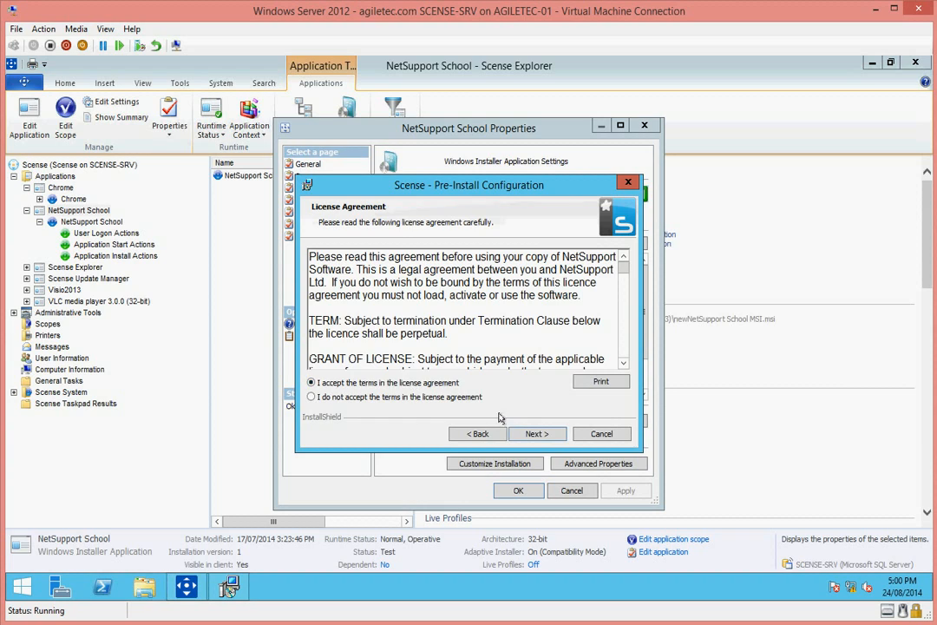
left_click(536, 433)
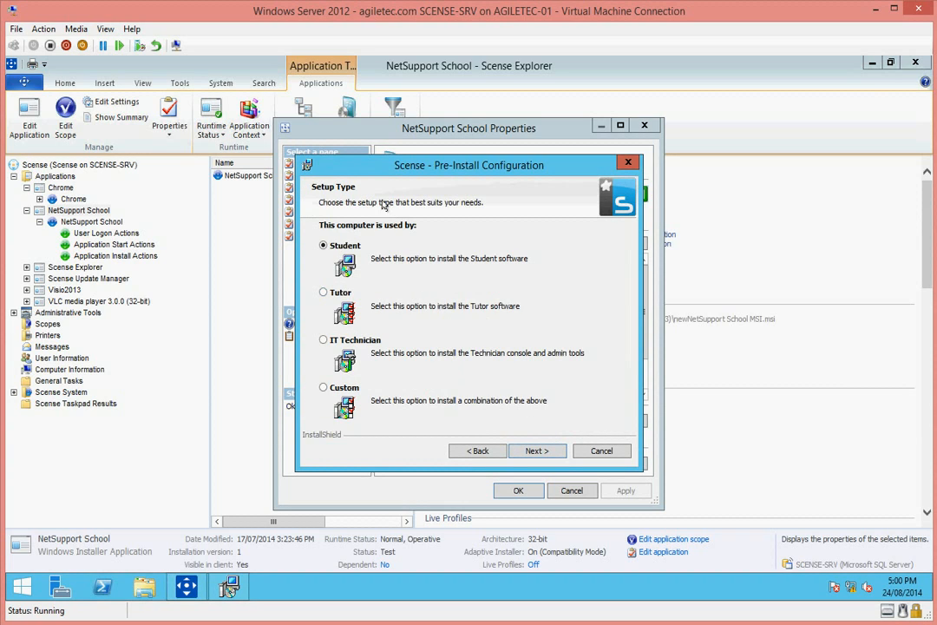
left_click(324, 293)
left_click(324, 340)
Cancel the NetSupport School setup capture and close the application's properties without saving.
left_click(601, 450)
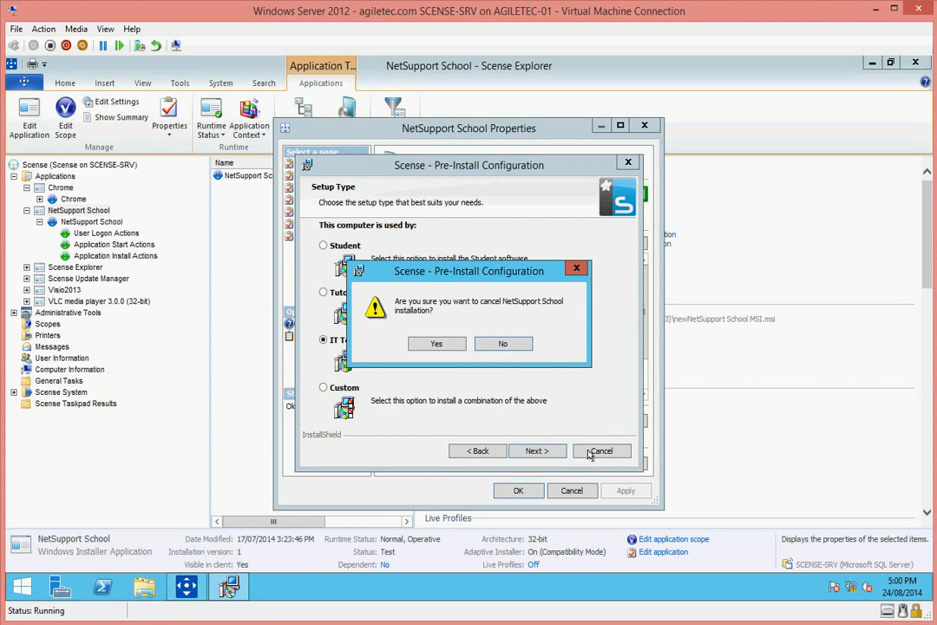
left_click(437, 344)
left_click(538, 433)
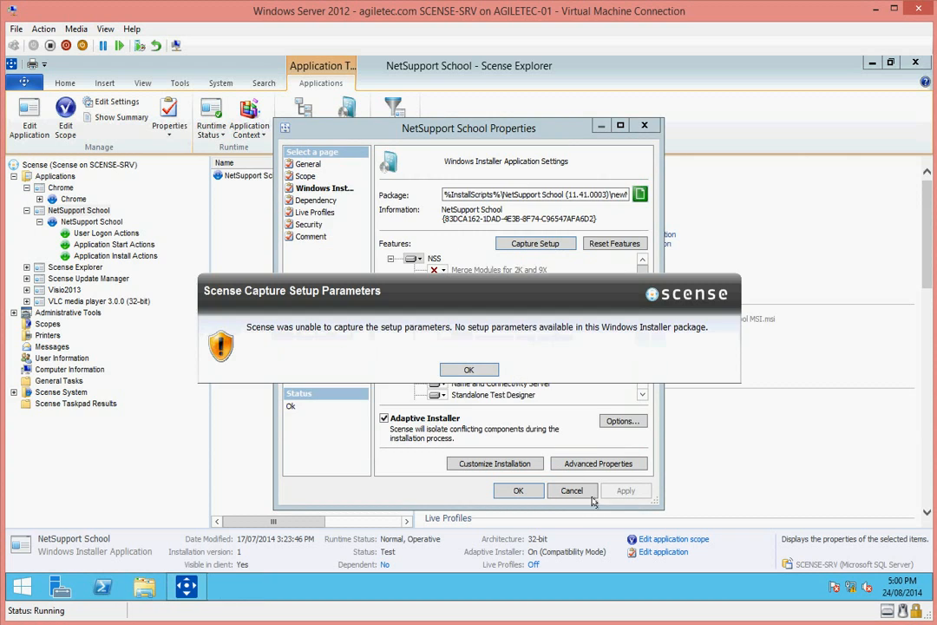
left_click(484, 370)
left_click(570, 488)
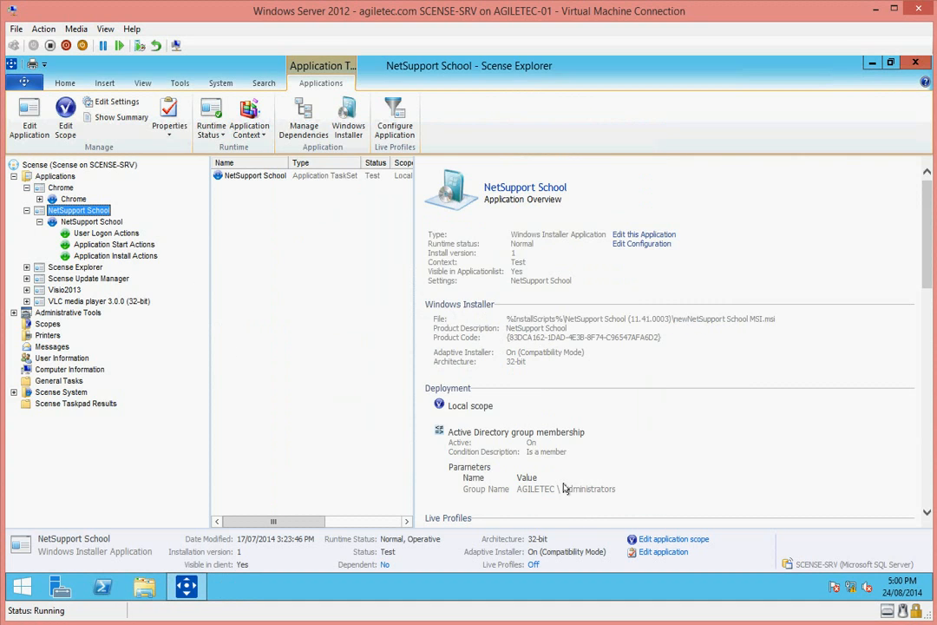